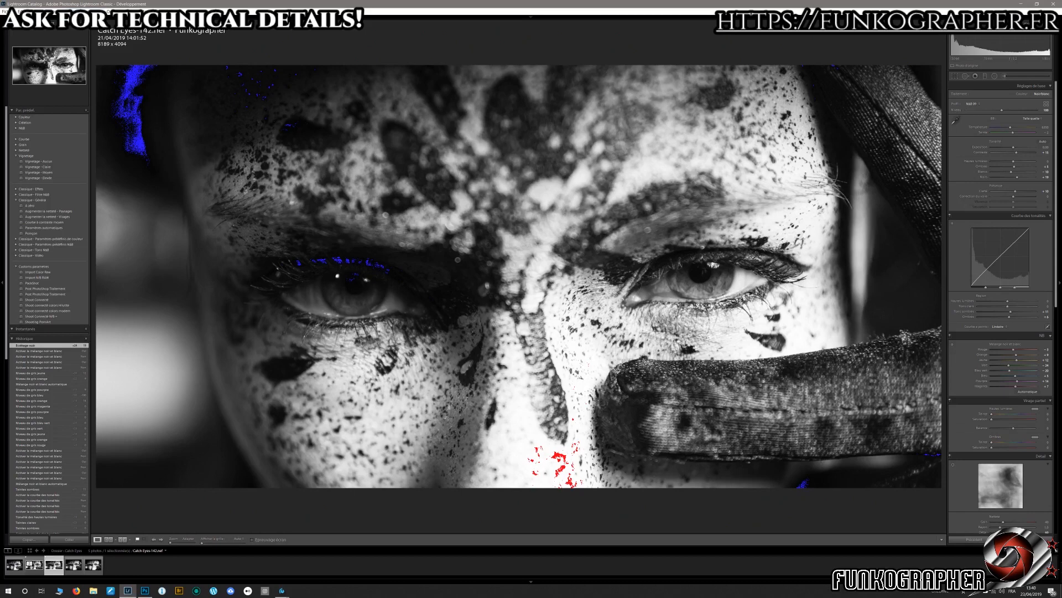
Step: Send the black-and-white eye close-up from Lightroom to Adobe Photoshop for editing
click(73, 11)
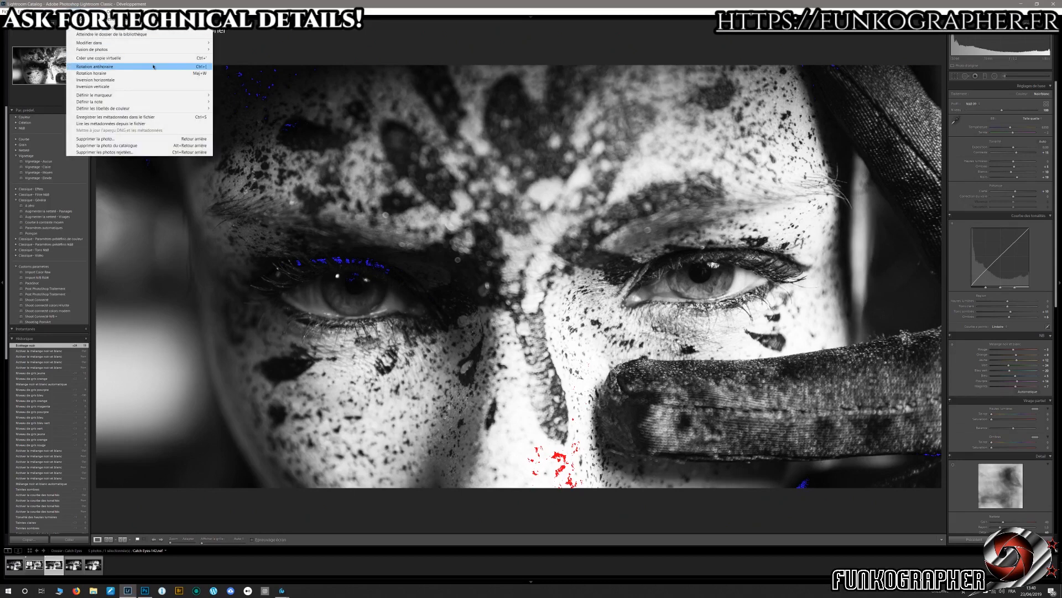
mouse_move(207, 44)
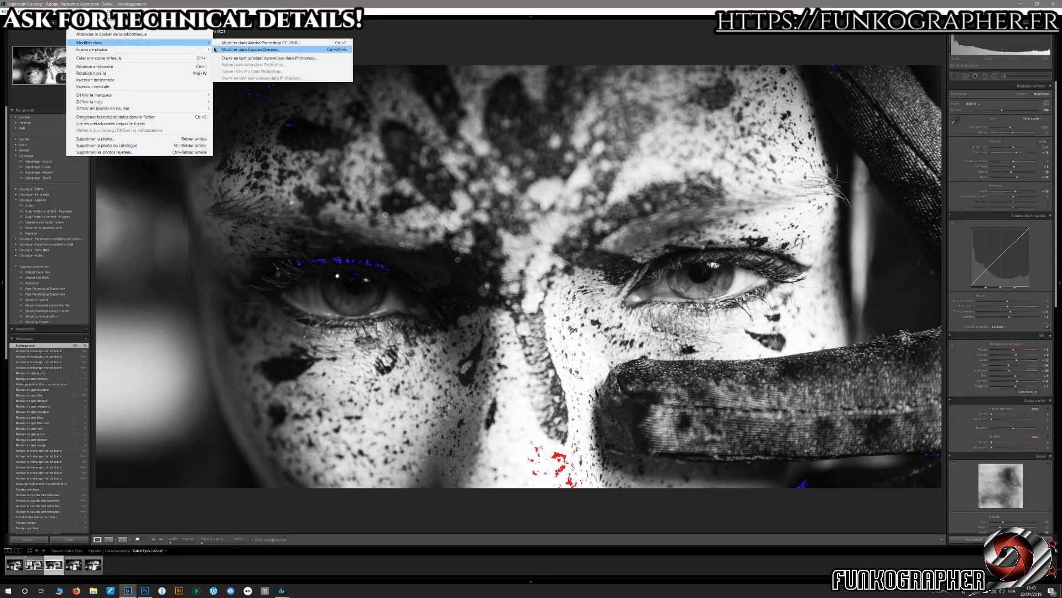
click(249, 43)
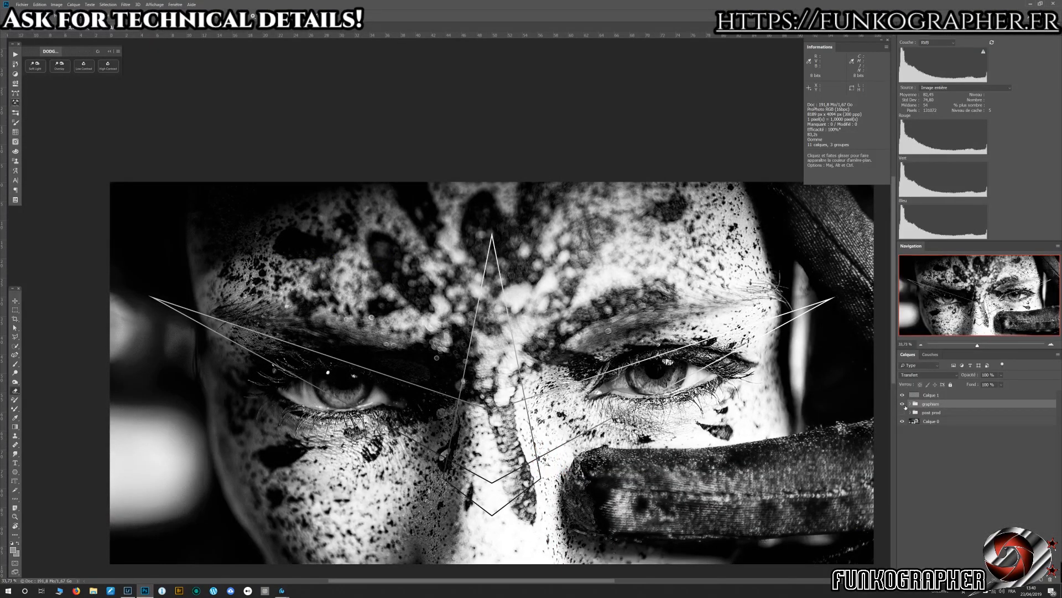
Step: Expand the post prod group and leave only its Color Efex Pro 4 layer visible above Calque 0, hiding all other layers
drag(902, 413, 905, 400)
click(949, 422)
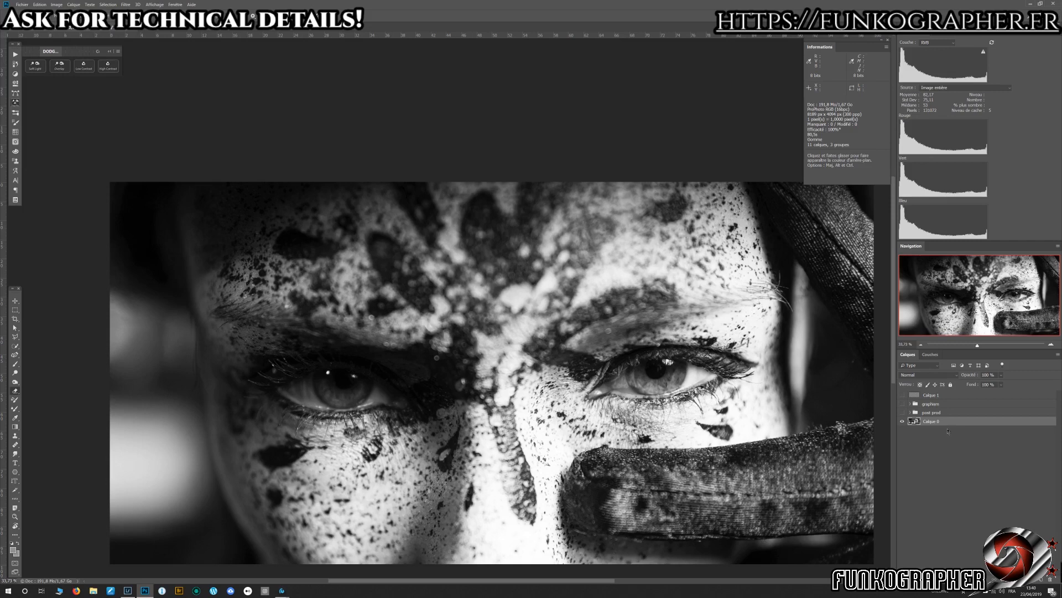
click(910, 413)
click(949, 448)
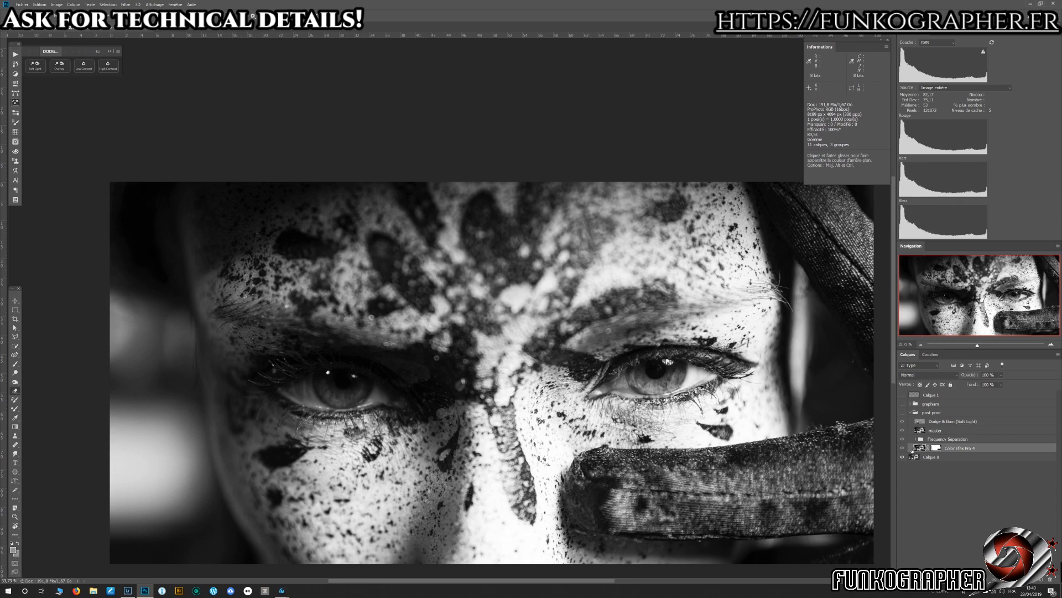
click(903, 448)
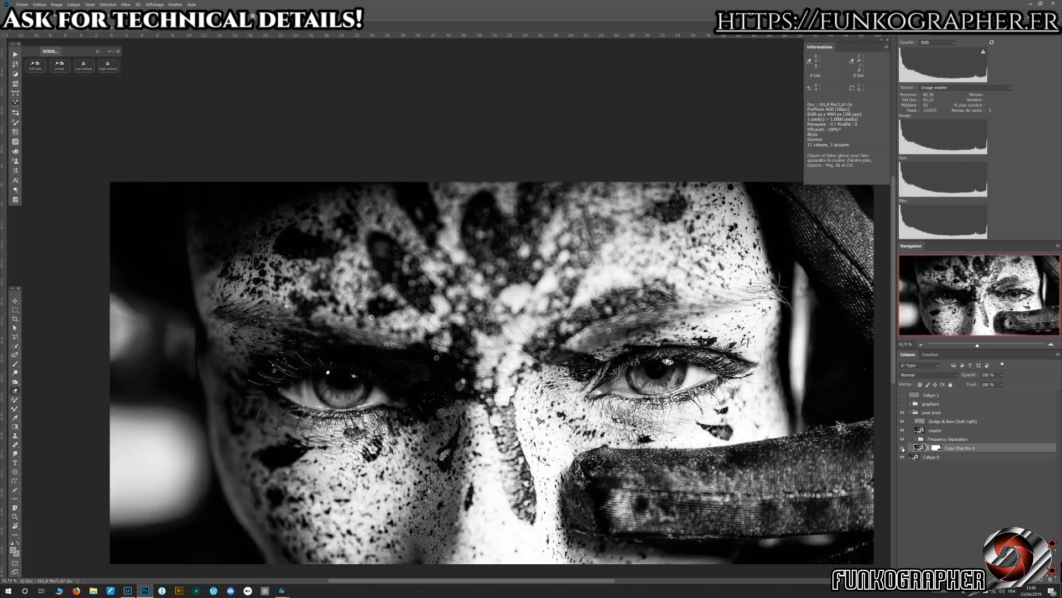
click(903, 430)
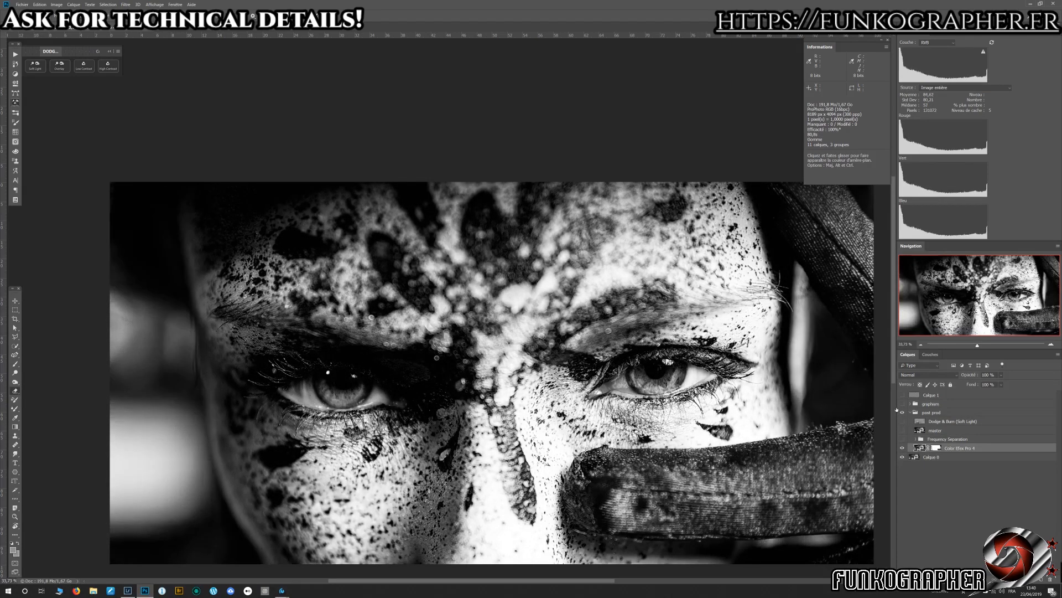
click(903, 421)
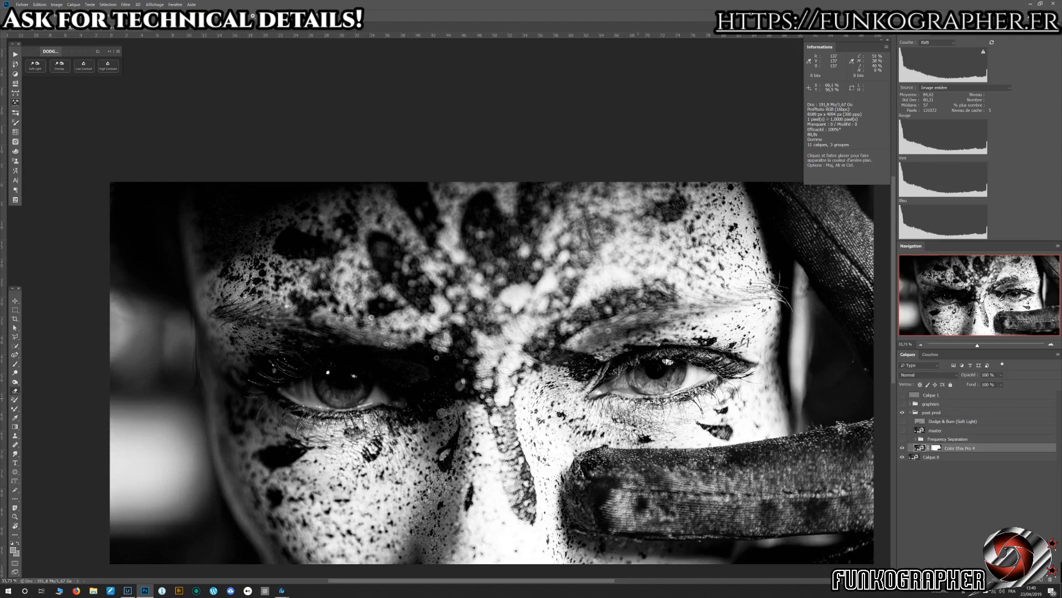
Step: Locate Color Efex Pro 4 among the Nik Collection filters without applying it, and compare the photo with and without the Color Efex Pro 4 layer
click(127, 4)
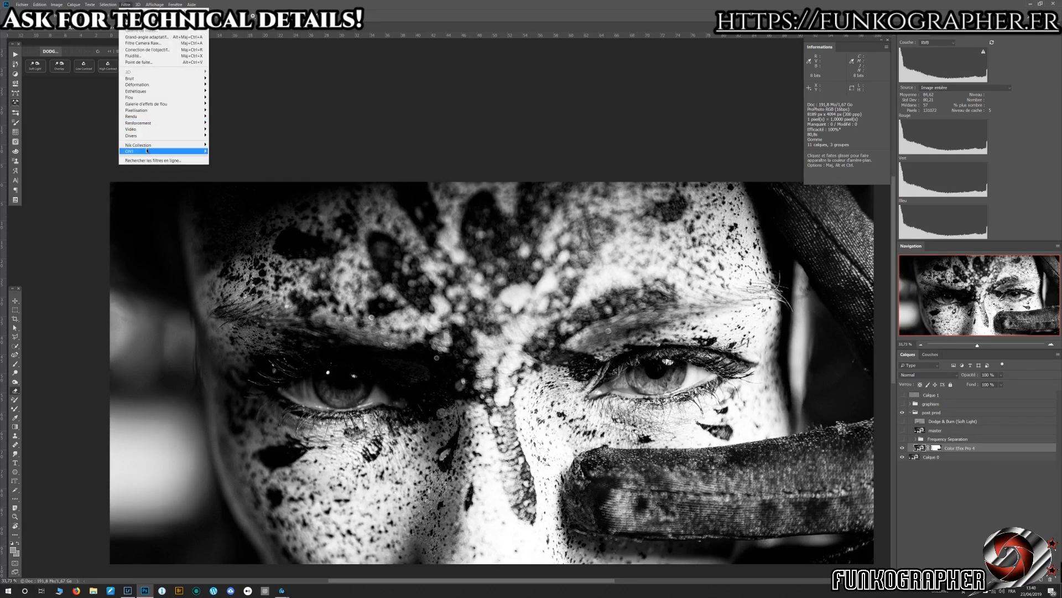
mouse_move(149, 147)
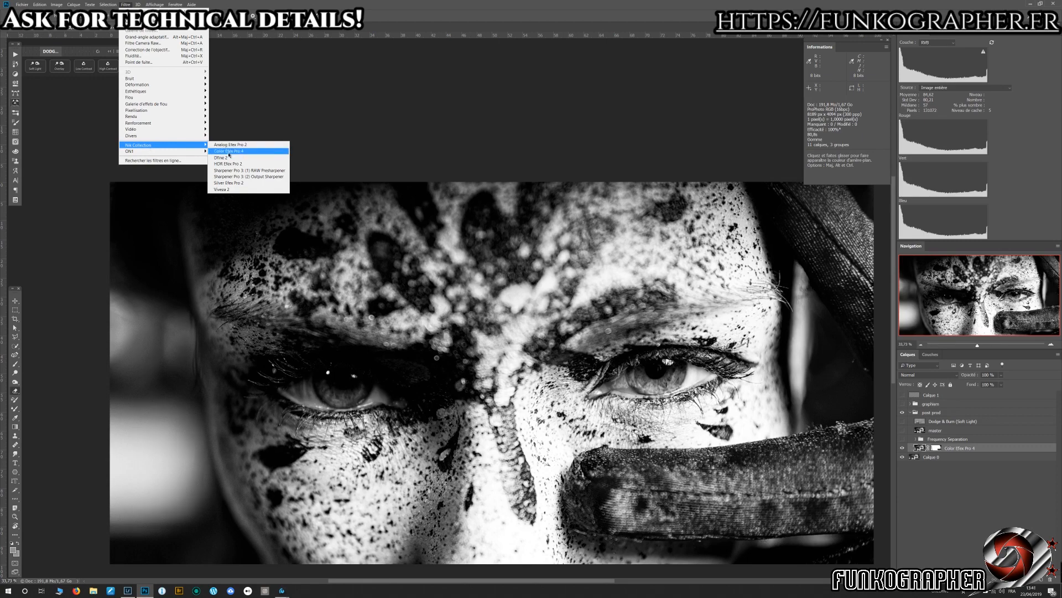
key(Escape)
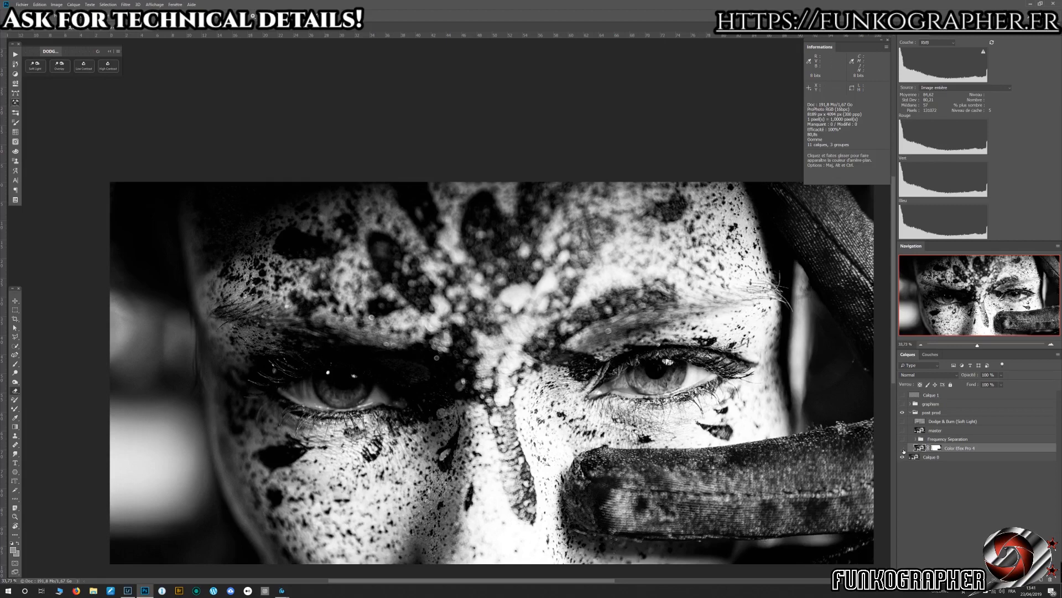
click(903, 448)
click(903, 448)
Step: Expand the Frequency Separation group and make it visible
click(914, 438)
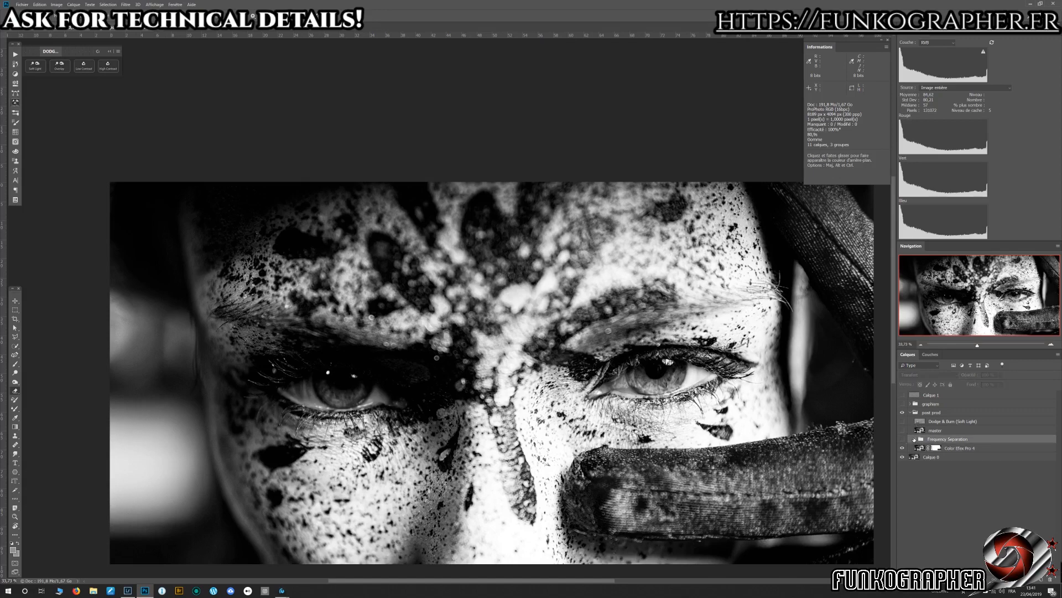
click(915, 439)
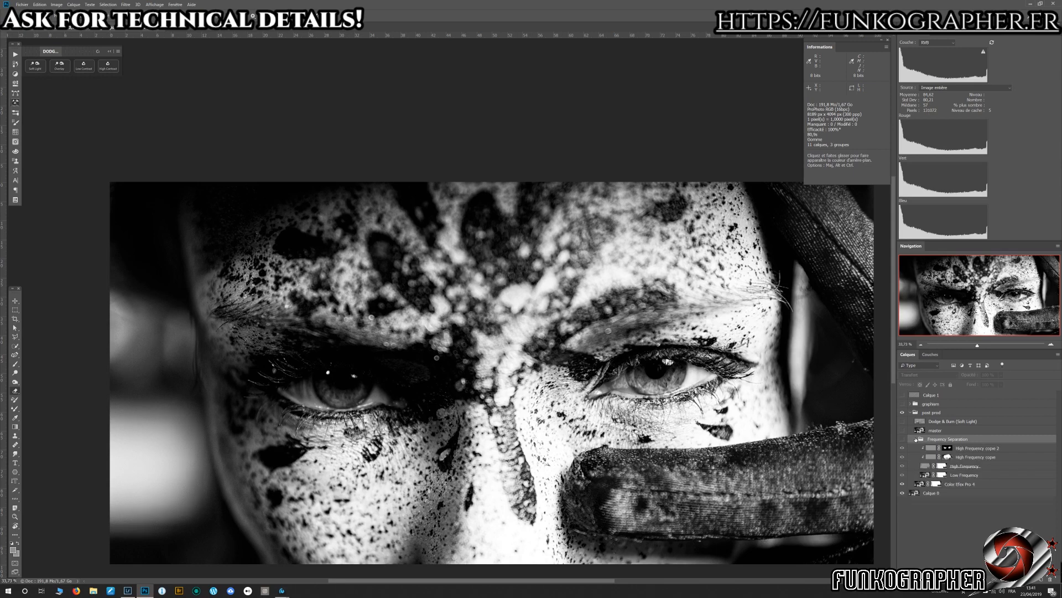
click(903, 439)
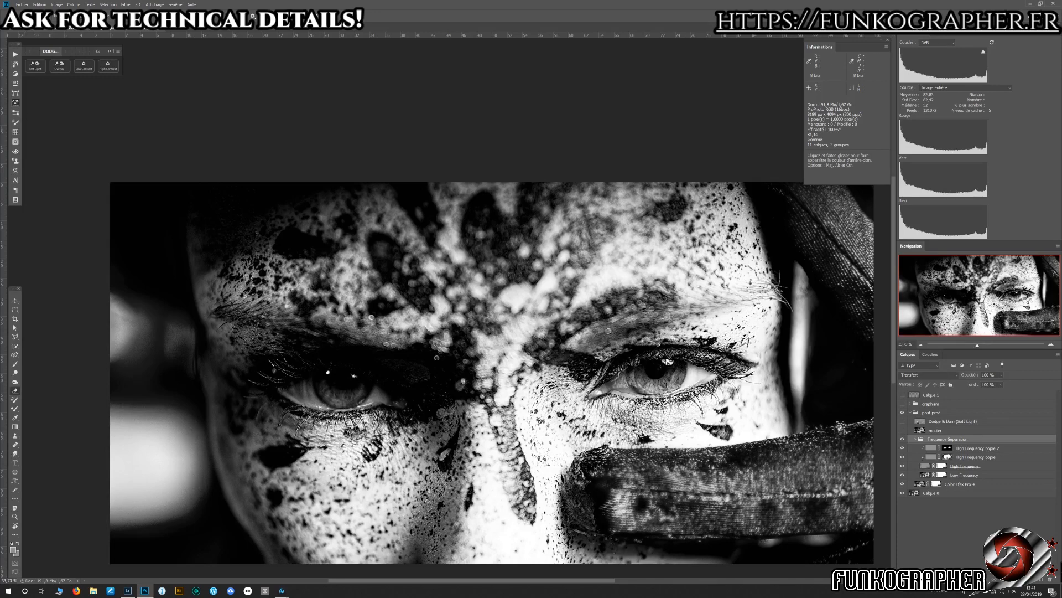
Step: Display the recorded actions and select the Advanced Frequency Separation action
click(15, 54)
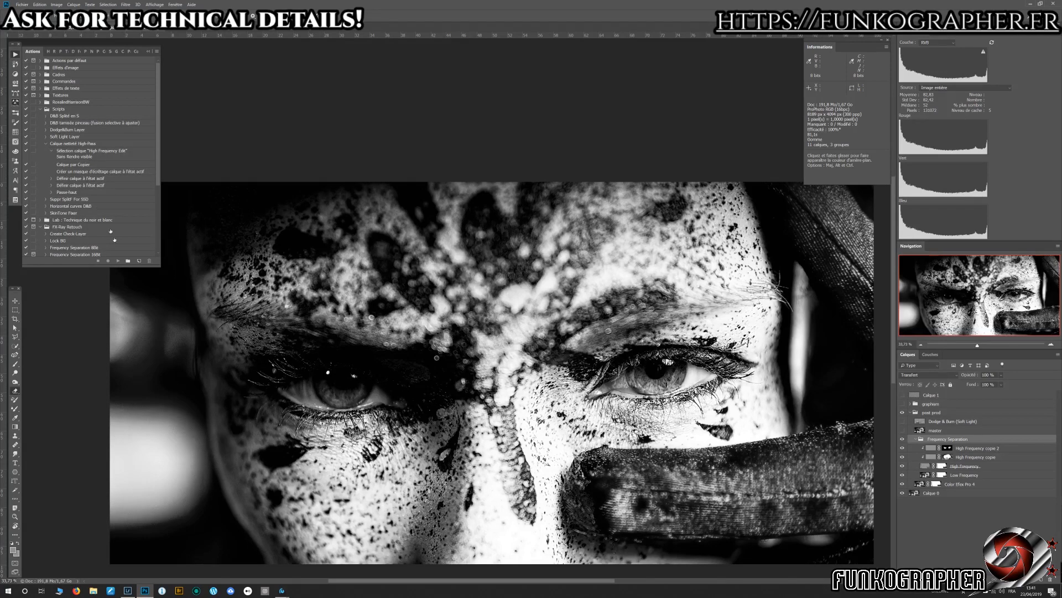
scroll(113, 240, down, 2)
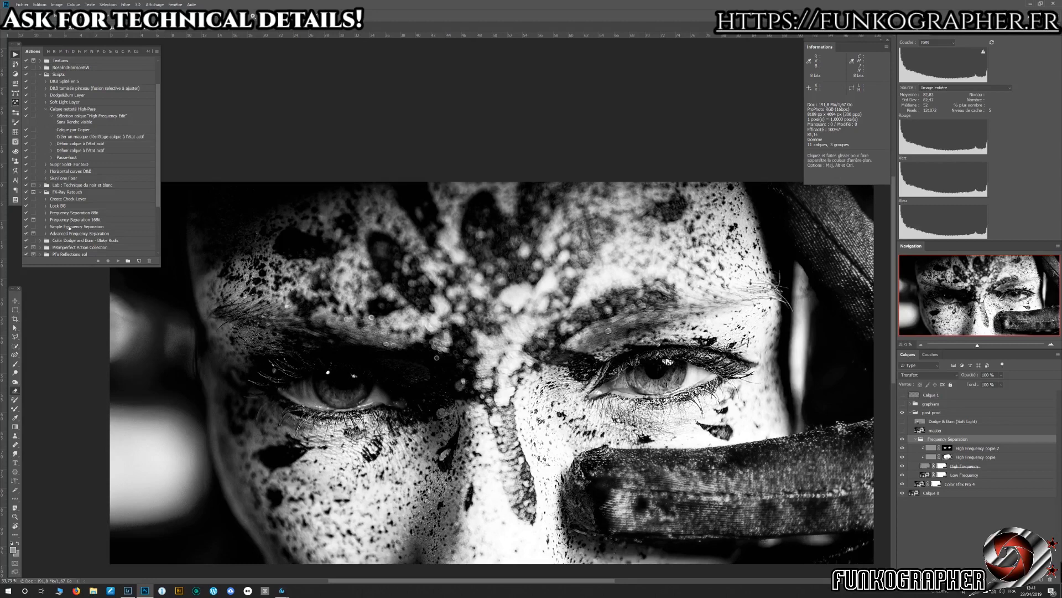
click(69, 228)
click(100, 234)
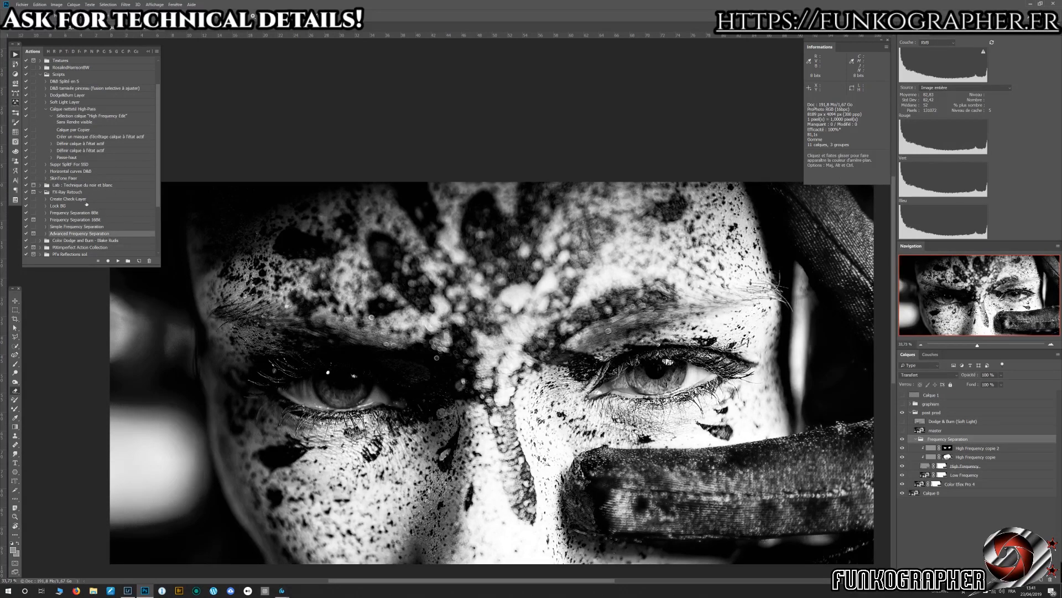
scroll(100, 224, down, 2)
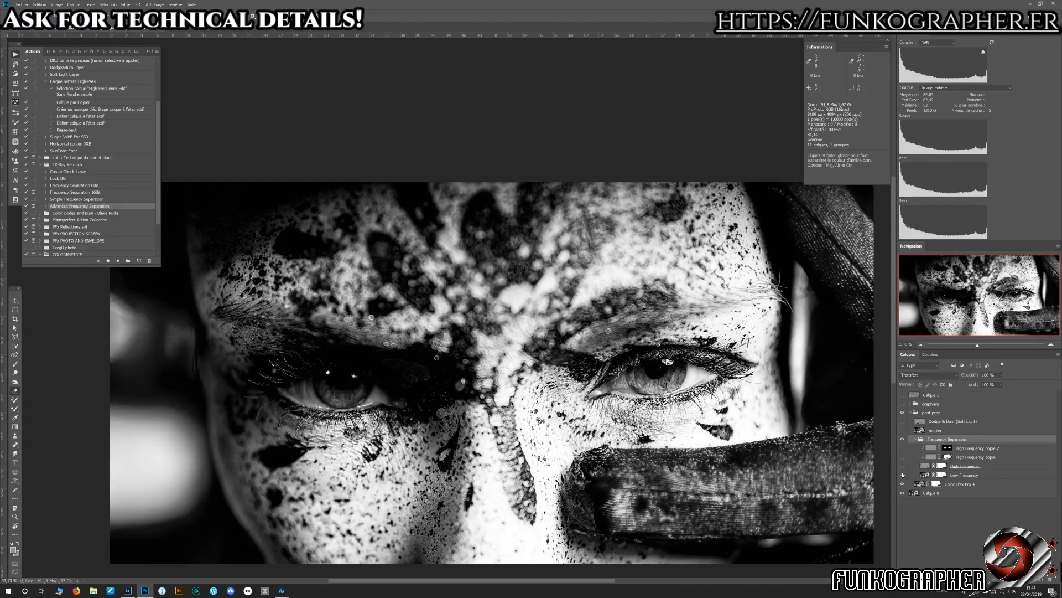
Step: Examine the effect of the Low Frequency layer and then of the High Frequency layer separately over the Color Efex Pro 4 image
click(903, 475)
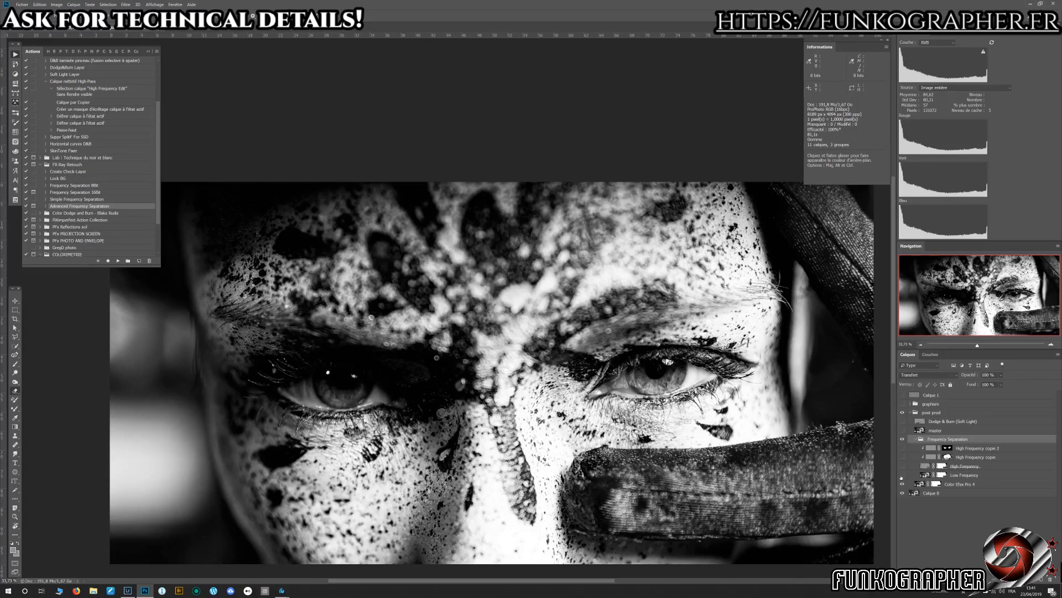
click(903, 474)
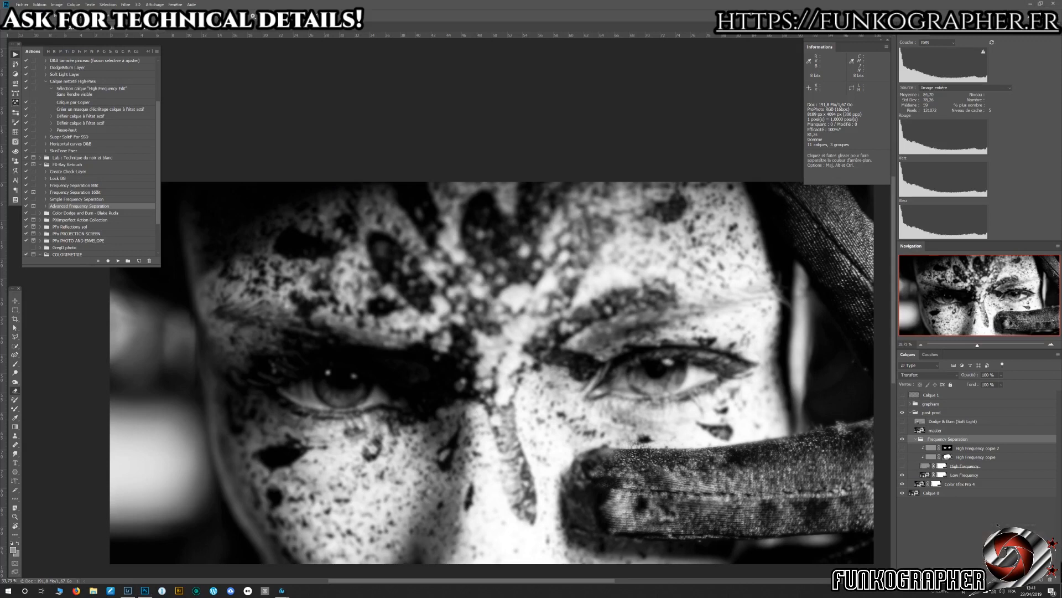
click(913, 477)
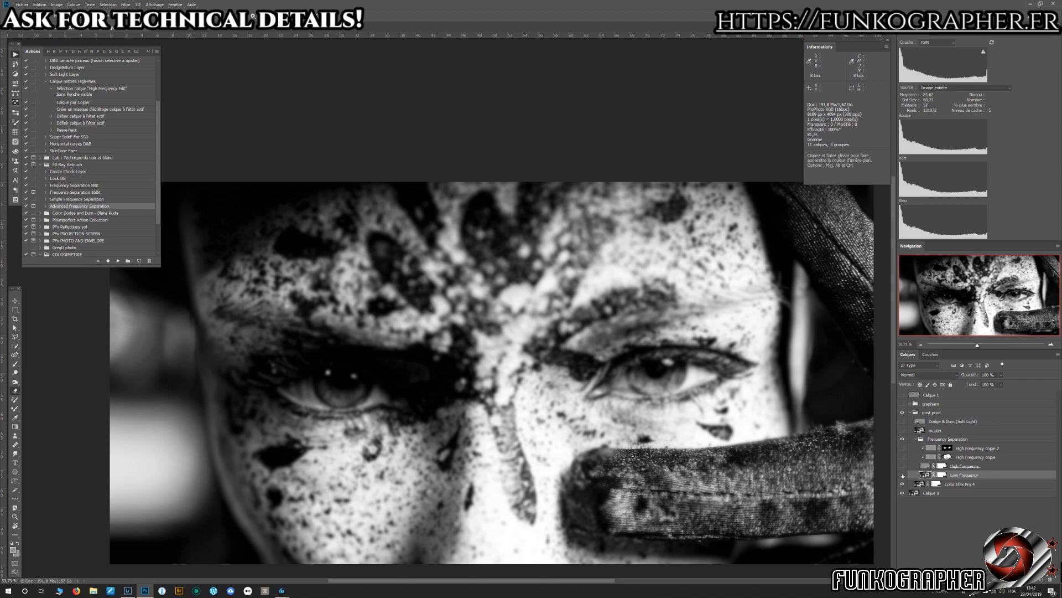
click(903, 466)
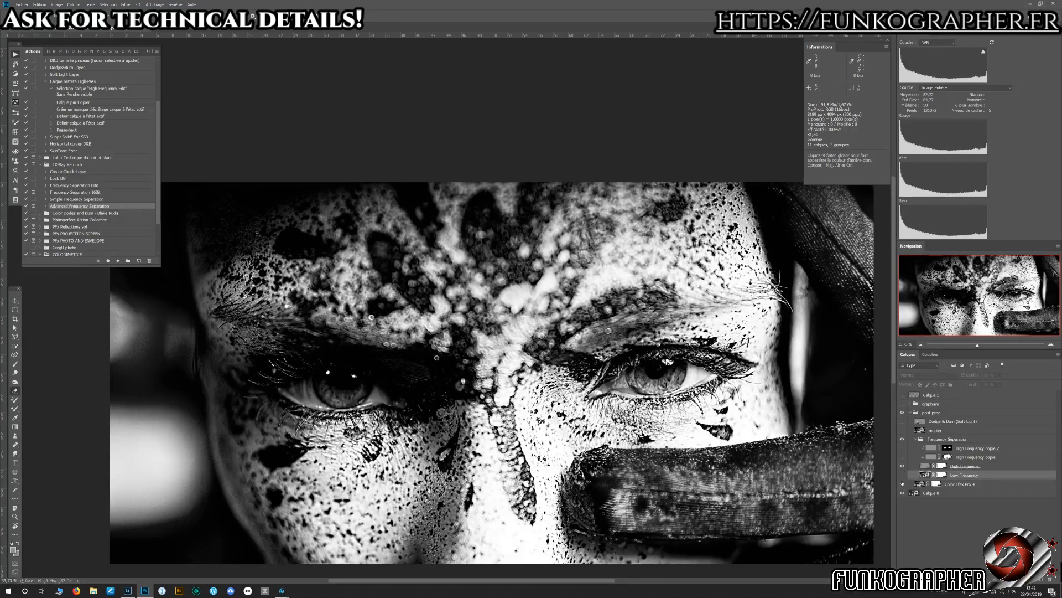
Step: Hide Calque 0 and Color Efex Pro 4 to inspect the High Frequency layer alone, then with Low Frequency, then Low Frequency alone
click(902, 414)
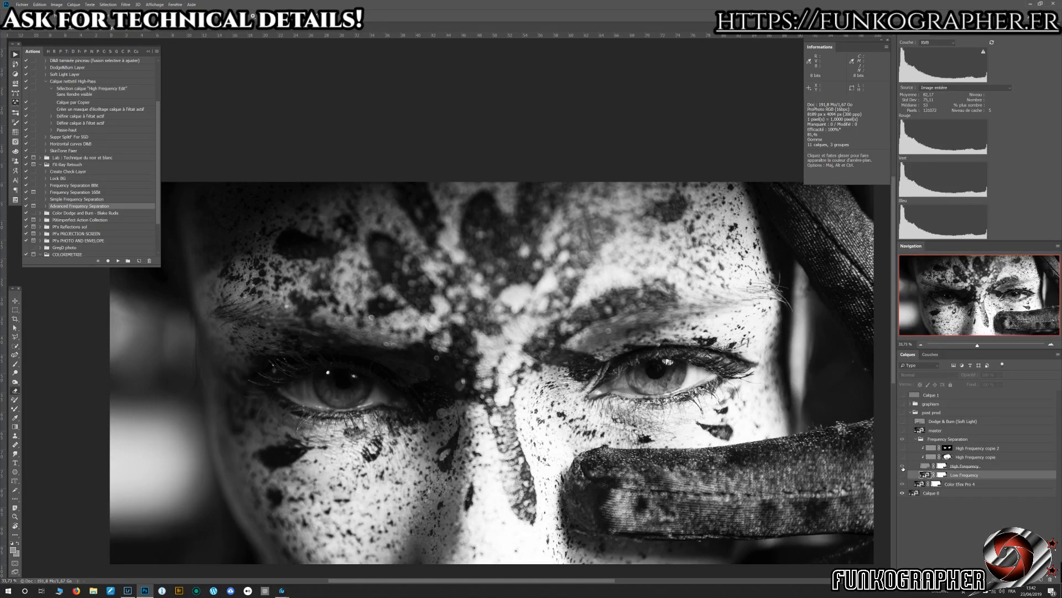
click(903, 413)
click(903, 493)
click(902, 486)
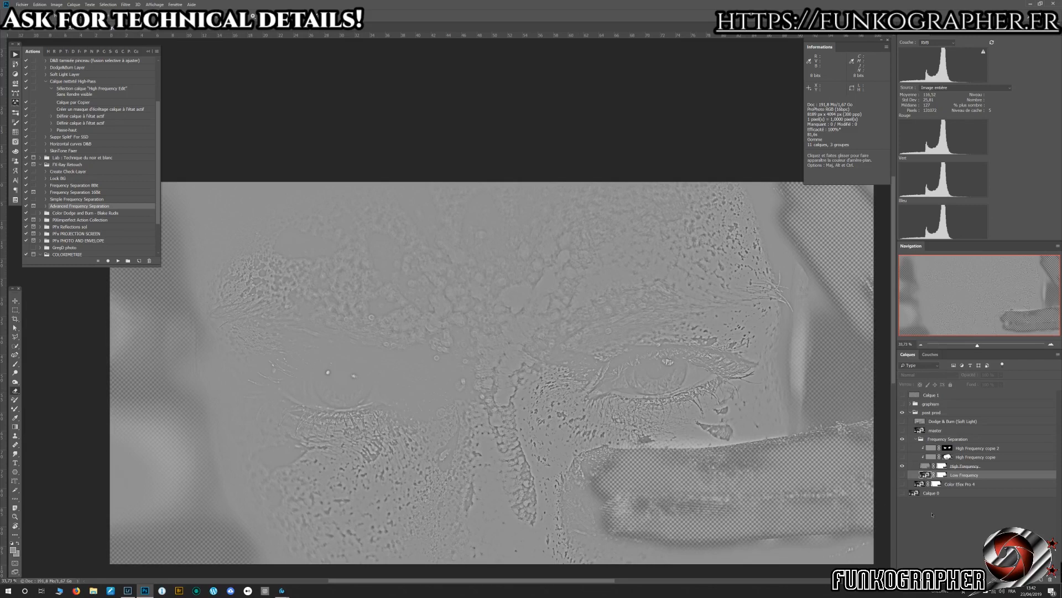
click(903, 476)
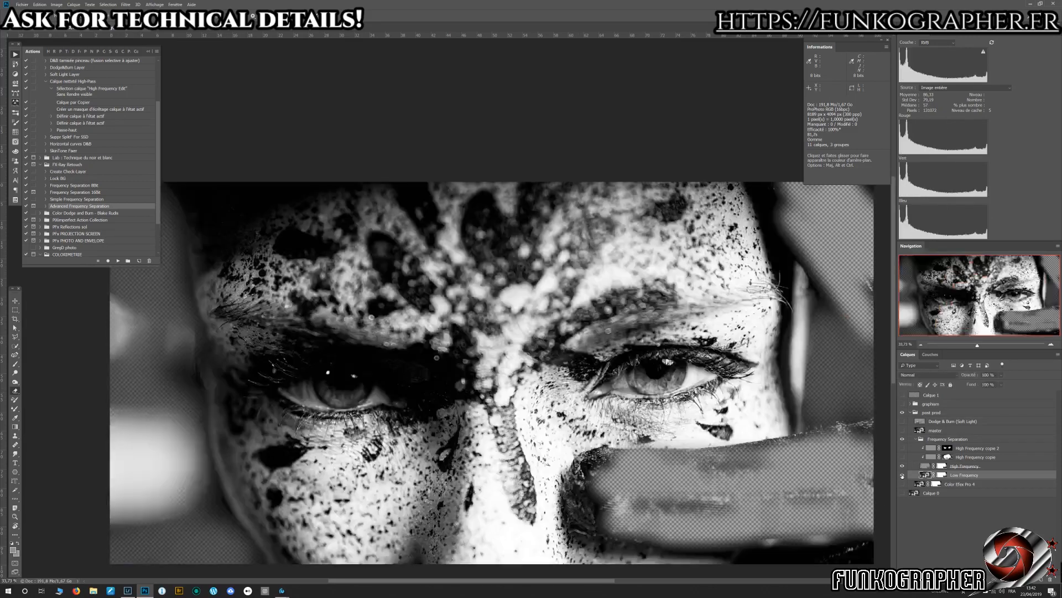
click(902, 467)
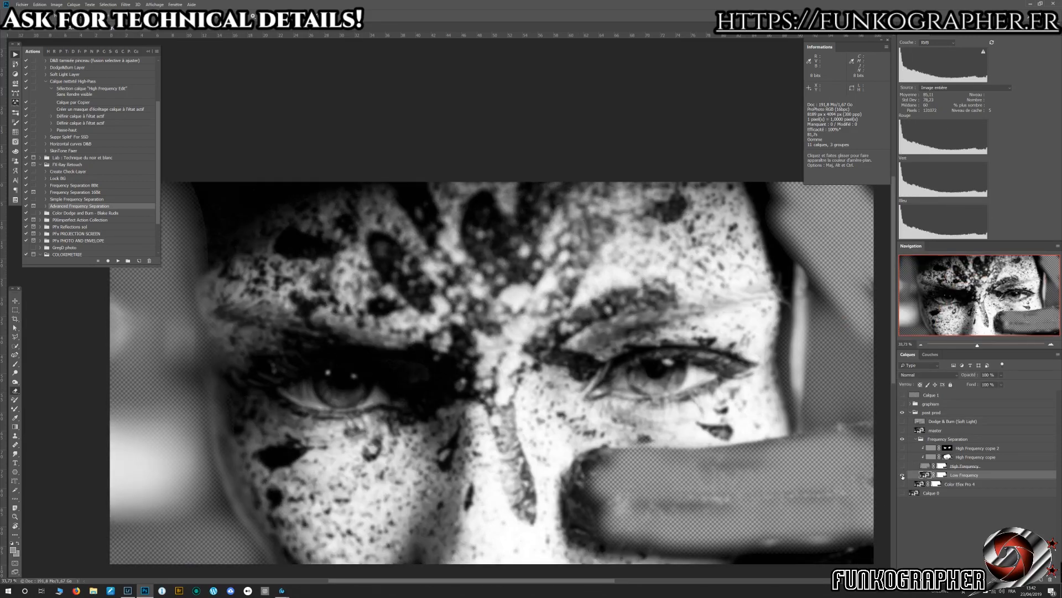
Step: Make Color Efex Pro 4, High Frequency, High Frequency copie, High Frequency copie 2 and Calque 0 visible again
click(902, 483)
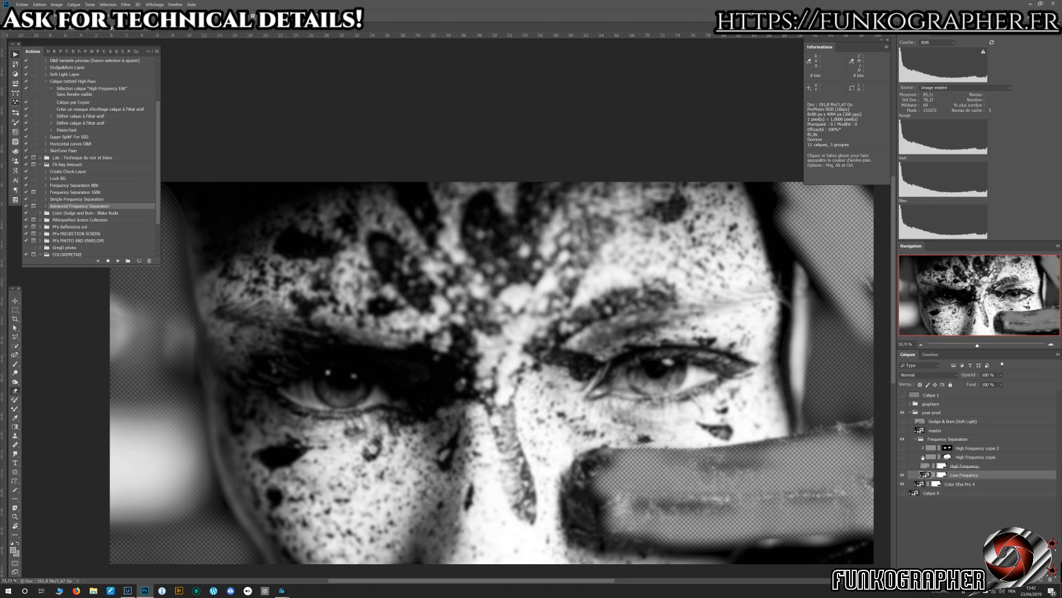
click(903, 467)
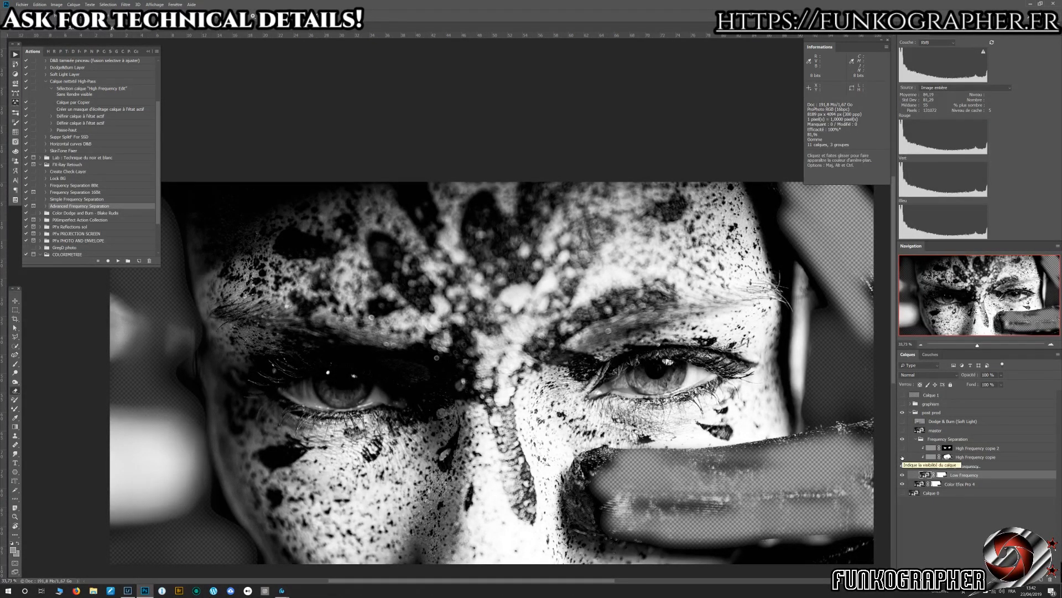
click(932, 460)
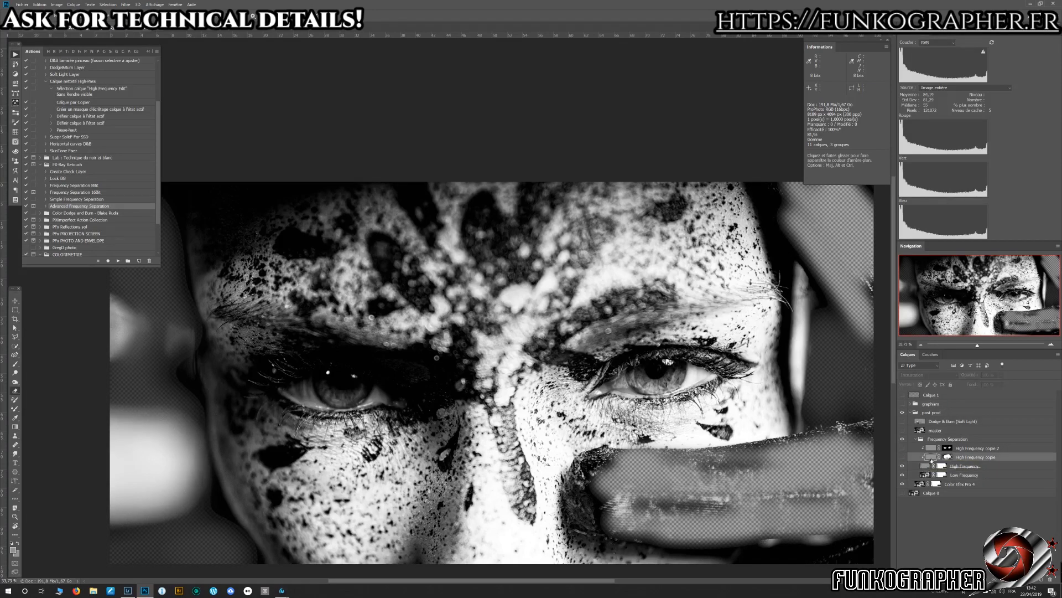
click(902, 456)
click(903, 493)
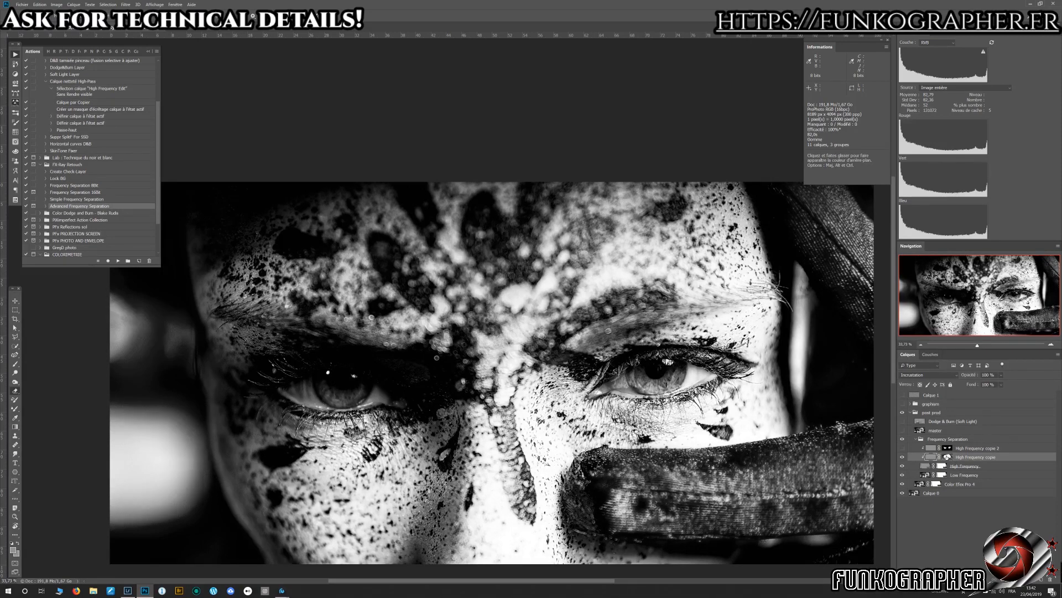
click(905, 448)
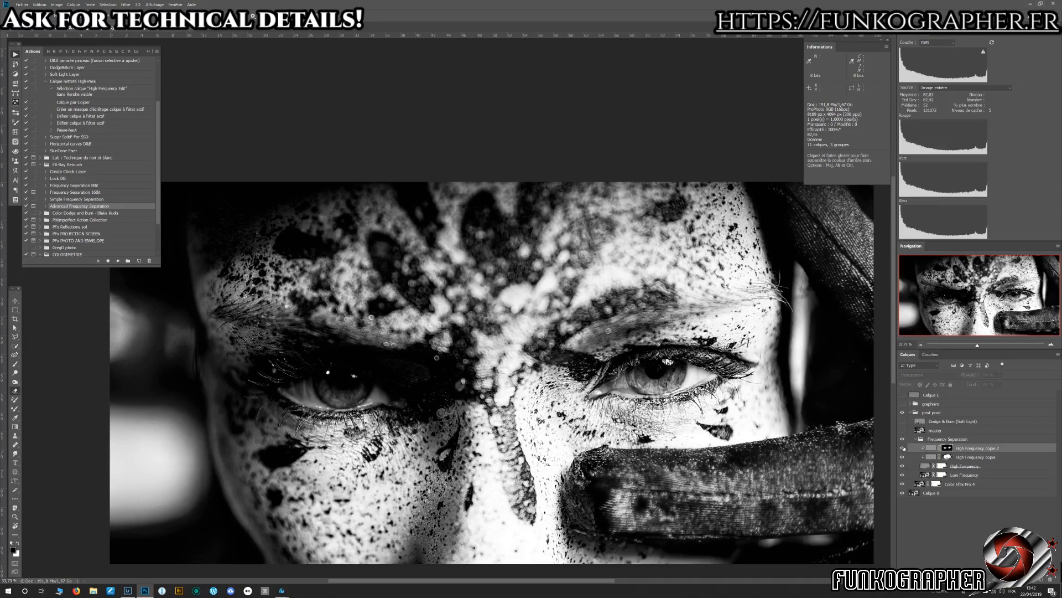
click(903, 448)
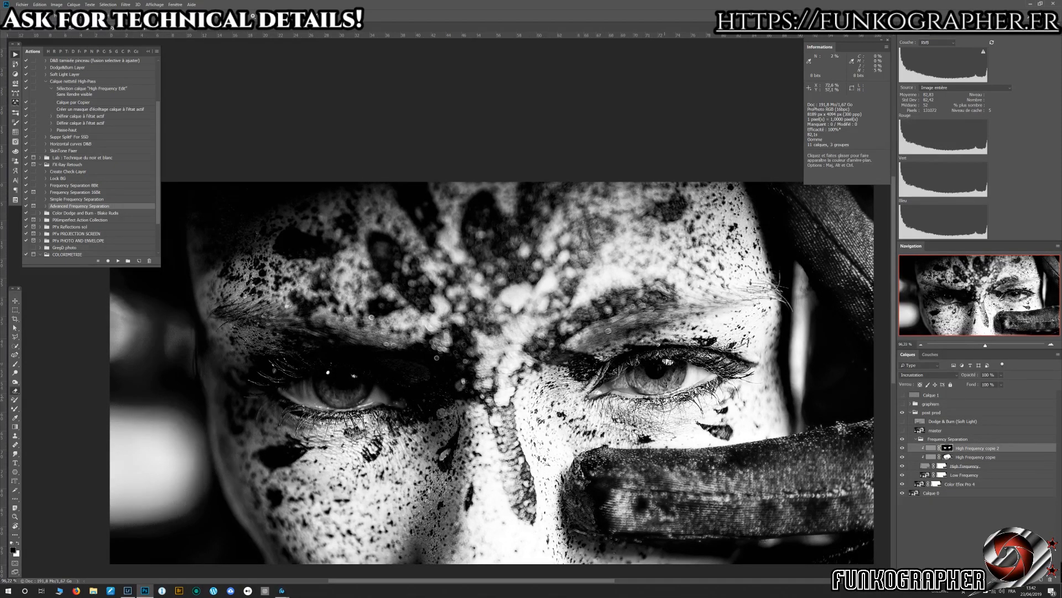
Step: Compare the eye and surrounding skin up close with and without the Frequency Separation group
scroll(664, 399, up, 6)
scroll(664, 399, down, 6)
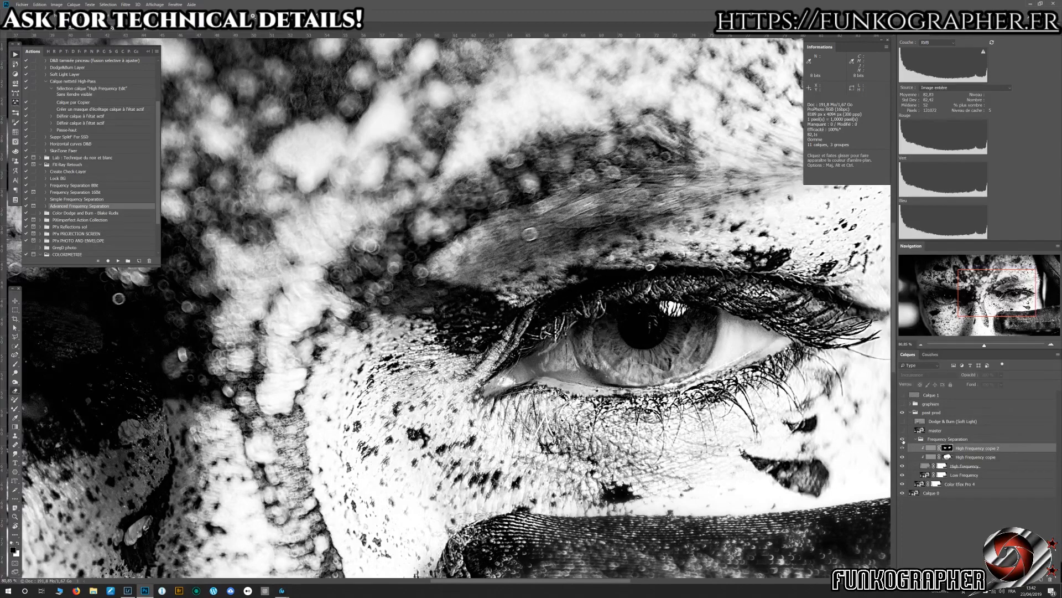
click(903, 440)
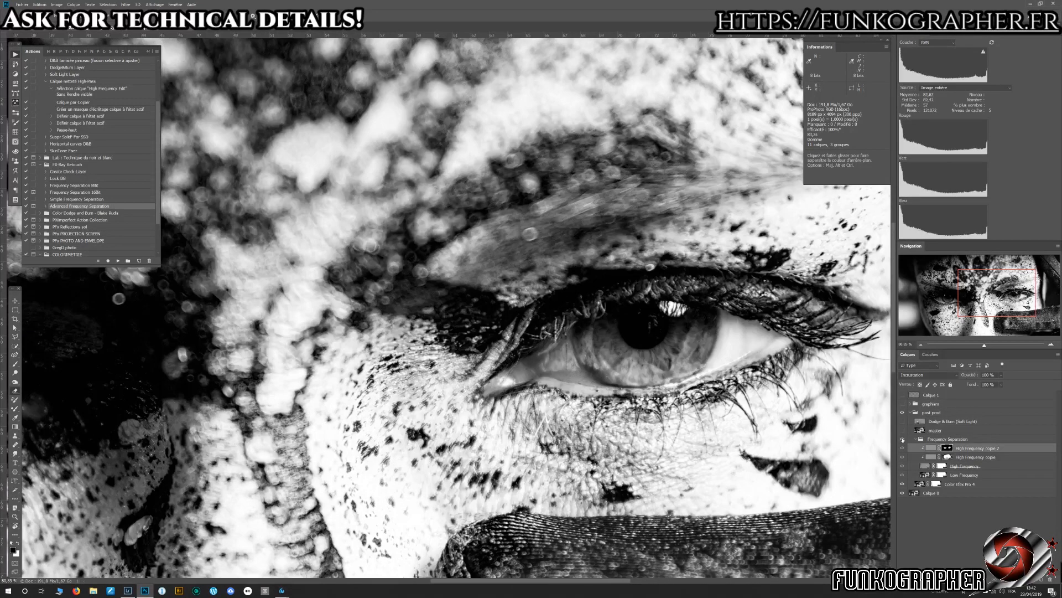
click(903, 440)
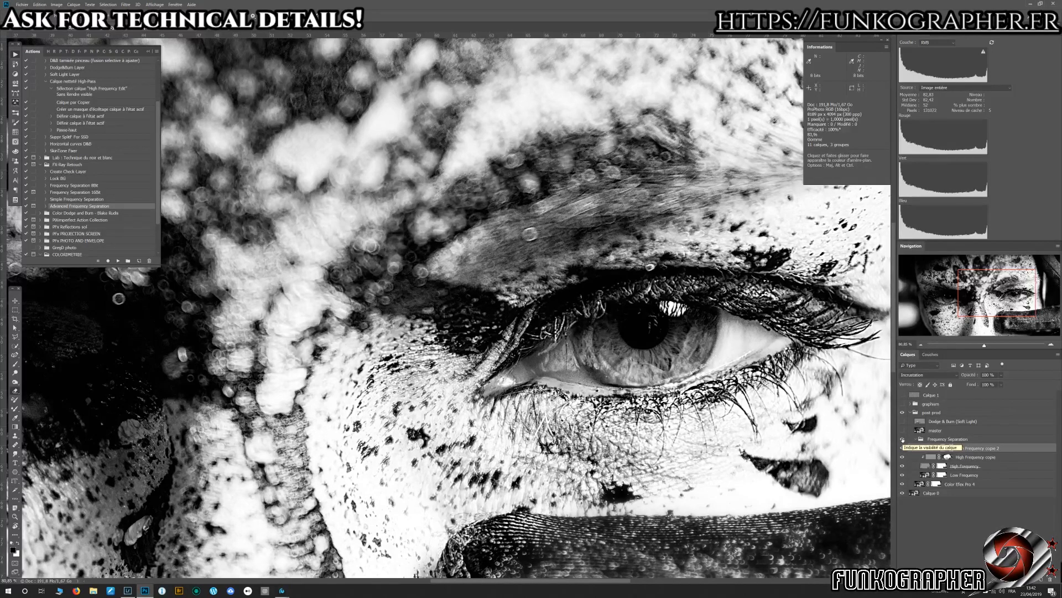
Step: Compare the eye without the Frequency Separation group, restore the group, and make the master and Dodge & Burn (Soft Light) layers visible
click(902, 439)
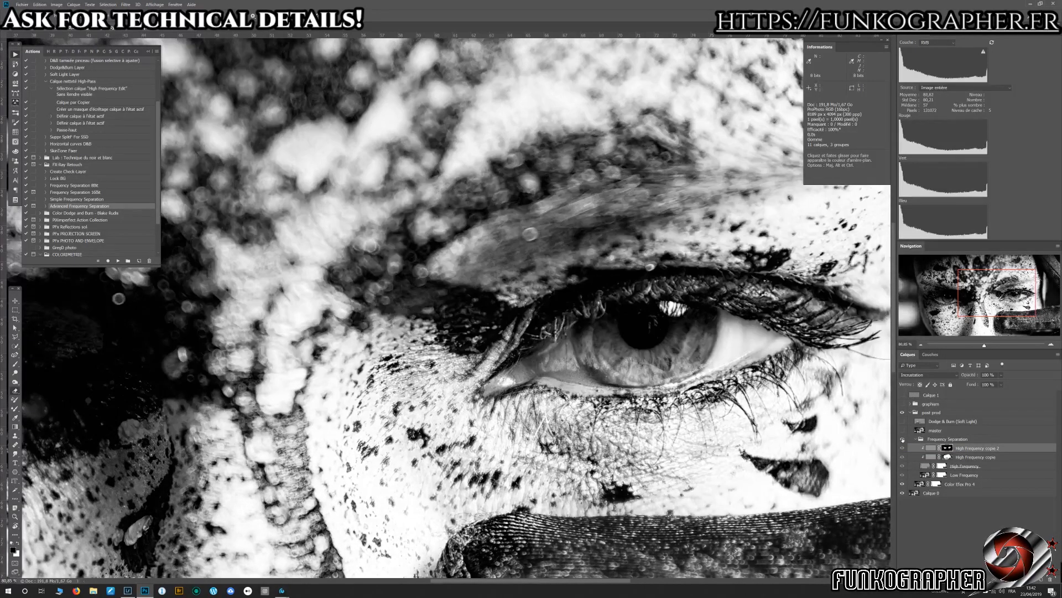
click(903, 439)
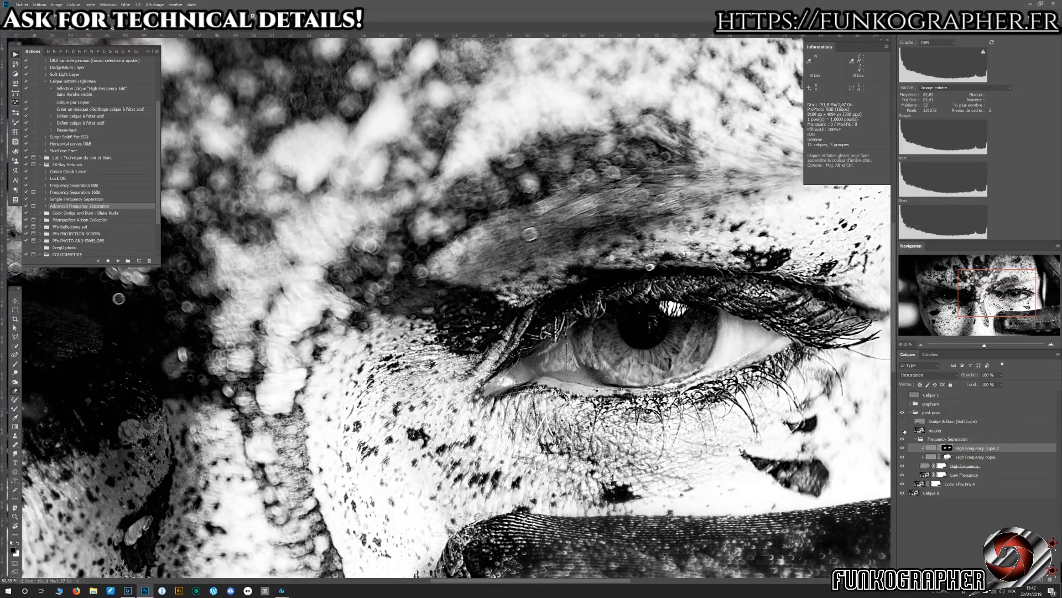
click(904, 431)
click(902, 422)
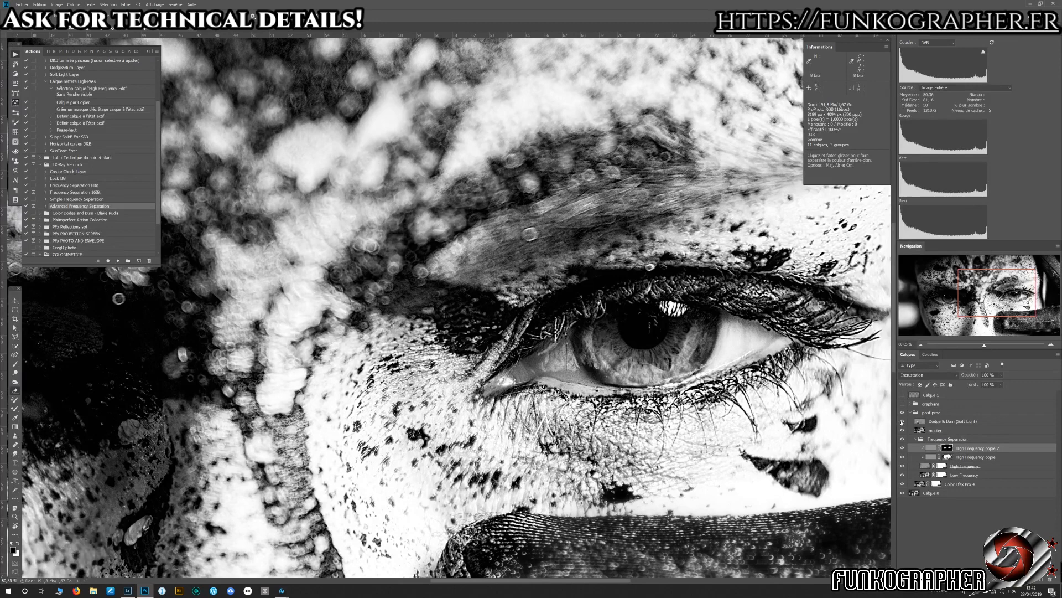
Step: Check the Dodge & Burn (Soft Light) layer's blending mode and examine the result across the whole portrait
click(943, 422)
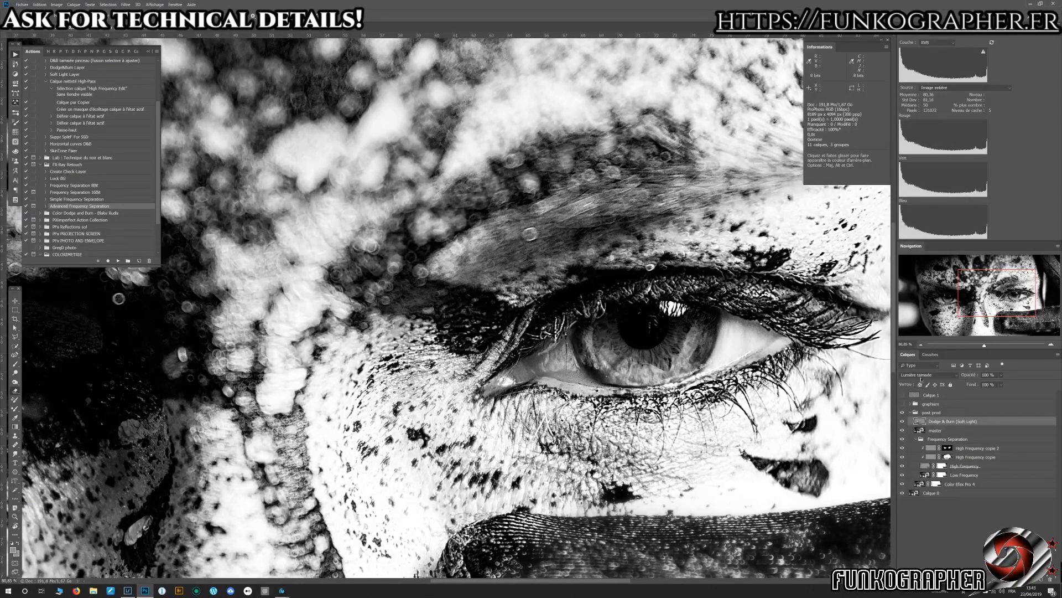
click(921, 378)
click(921, 379)
drag(631, 312, 415, 418)
scroll(597, 341, down, 4)
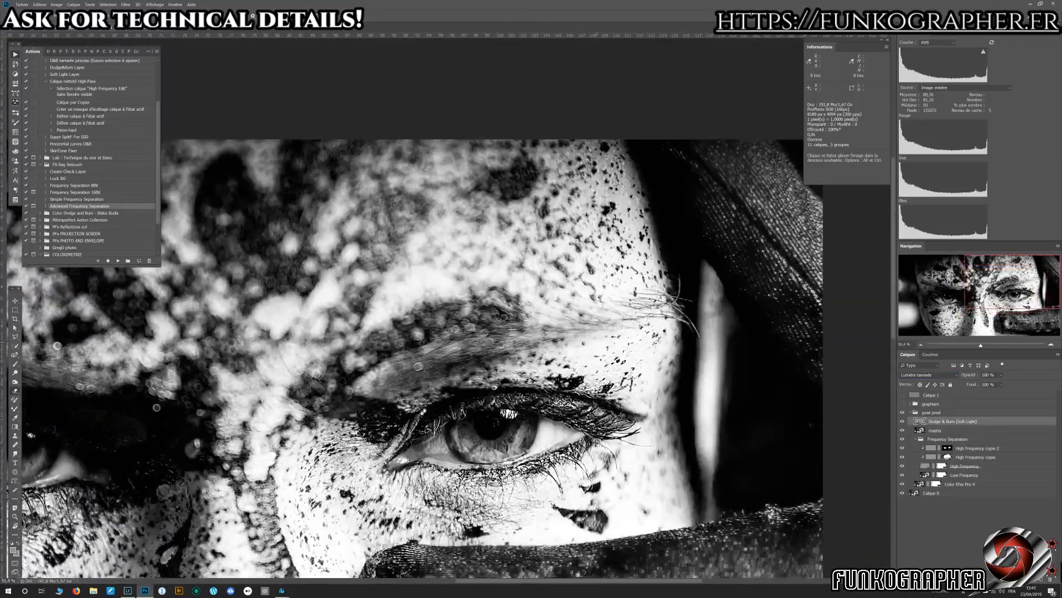
drag(597, 341, 819, 235)
scroll(505, 370, down, 5)
scroll(505, 371, up, 1)
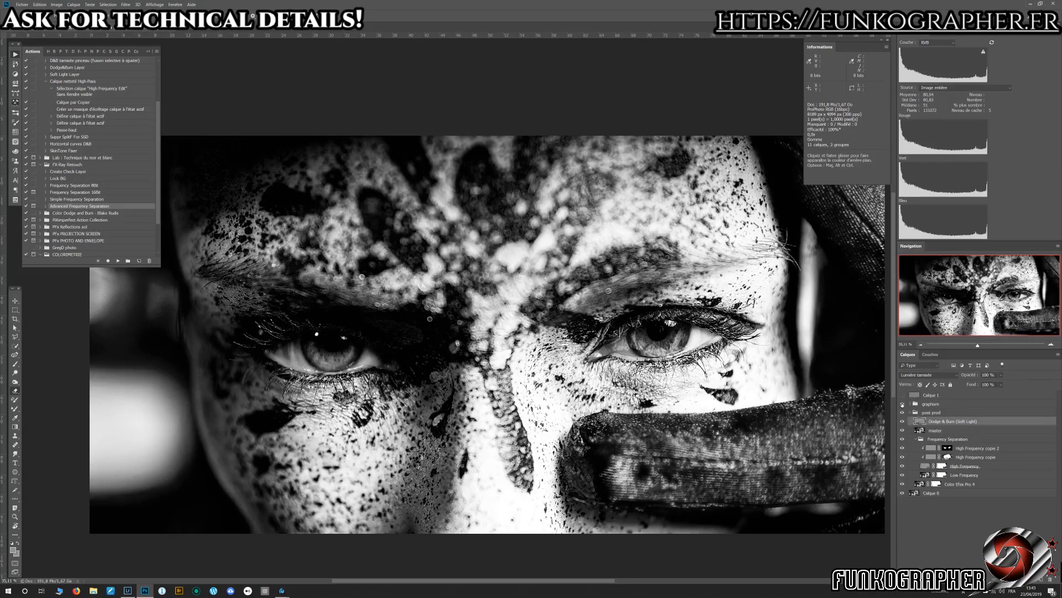
Step: Compare the portrait with and without the graphism group, leaving its line drawing visible
click(903, 404)
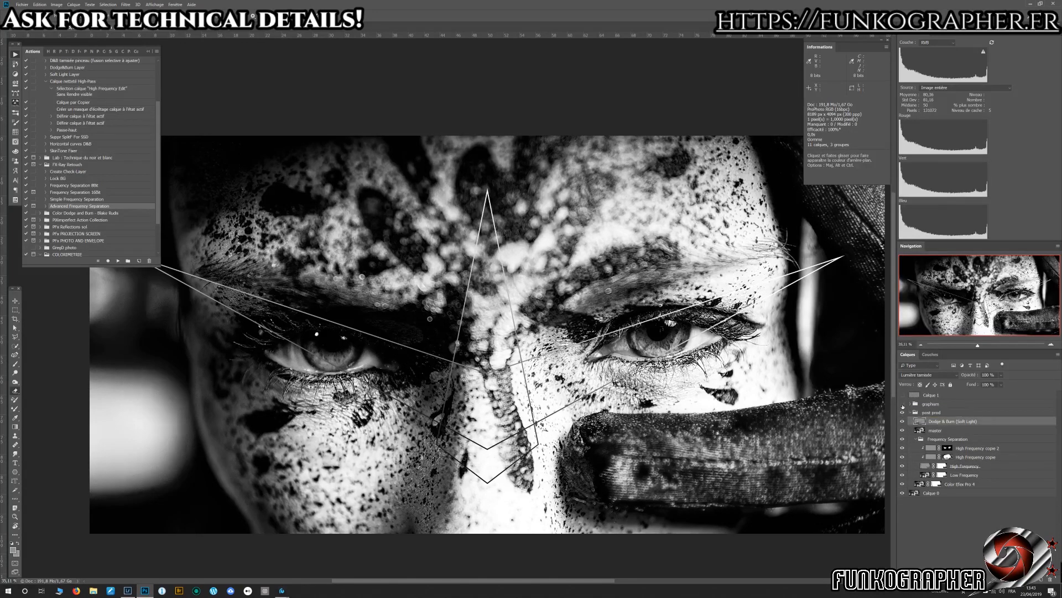
click(902, 404)
click(903, 404)
Step: Compare the portrait with and without the post prod group, and look through the available filters for the Color Efex Pro 4 layer
click(959, 484)
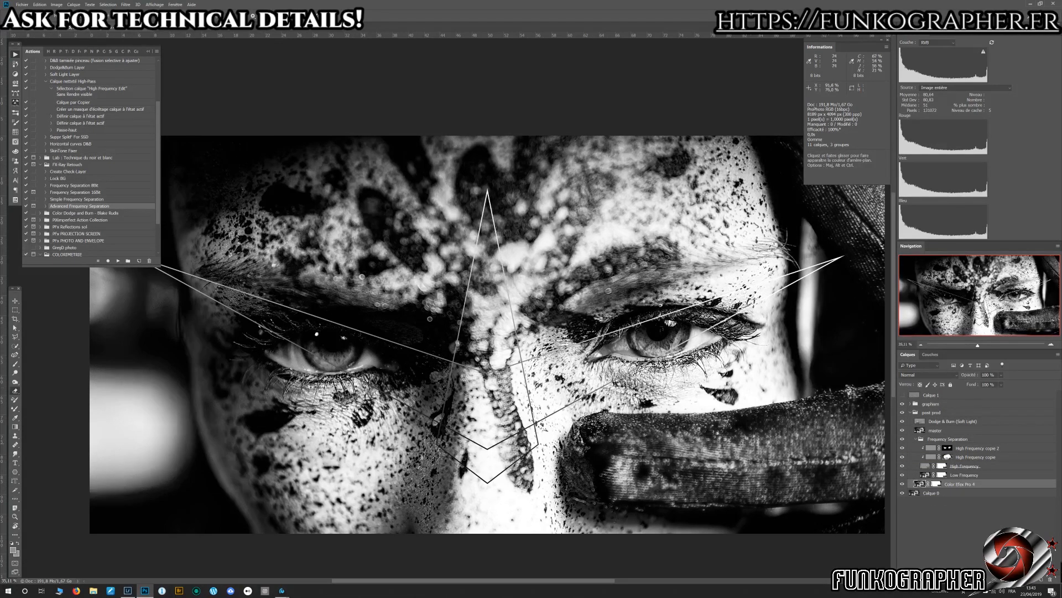
click(902, 484)
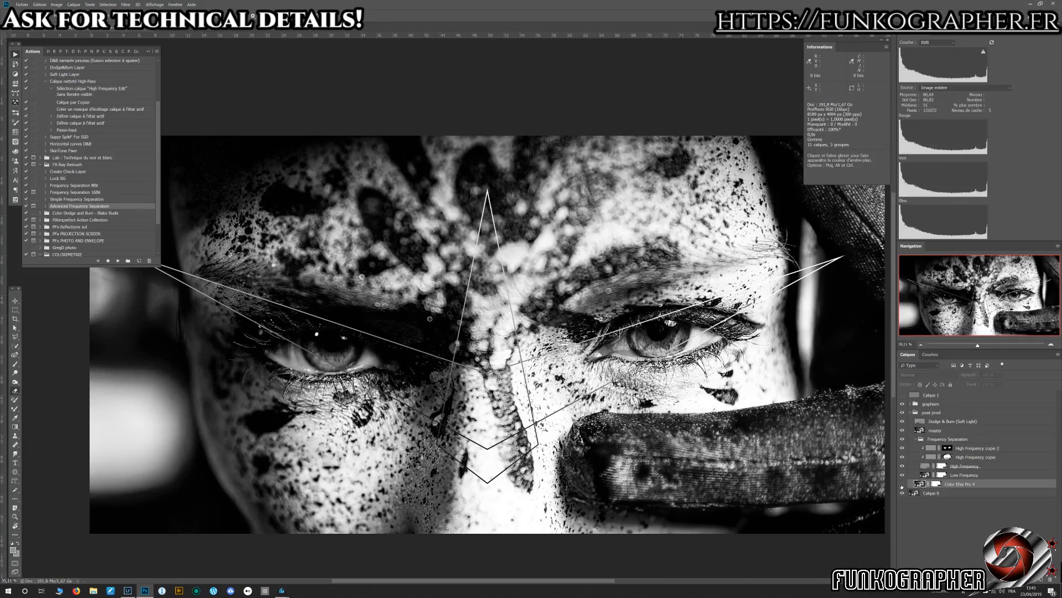
click(903, 412)
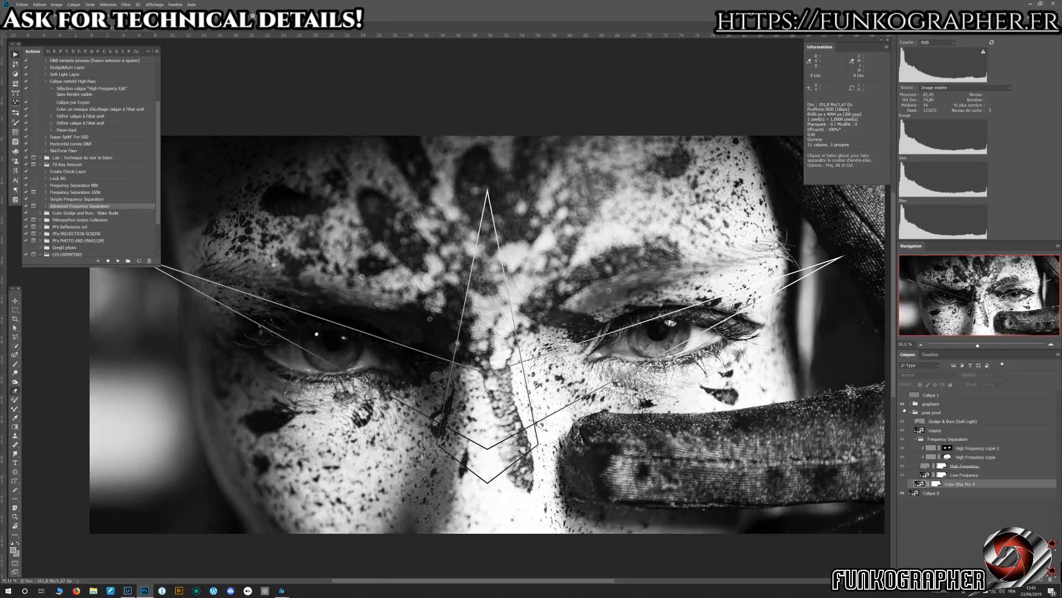
click(904, 485)
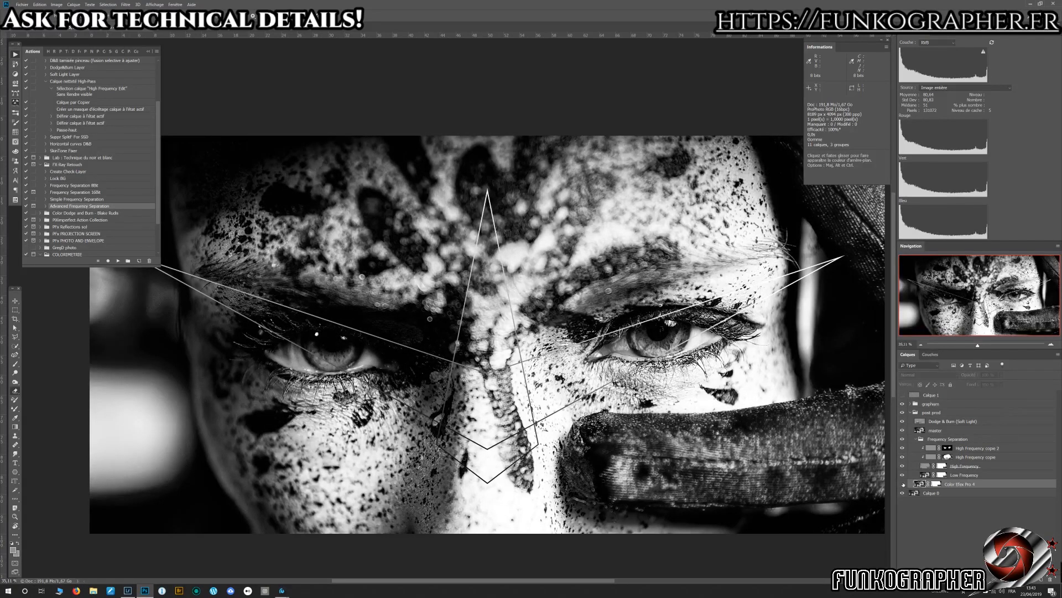
click(904, 485)
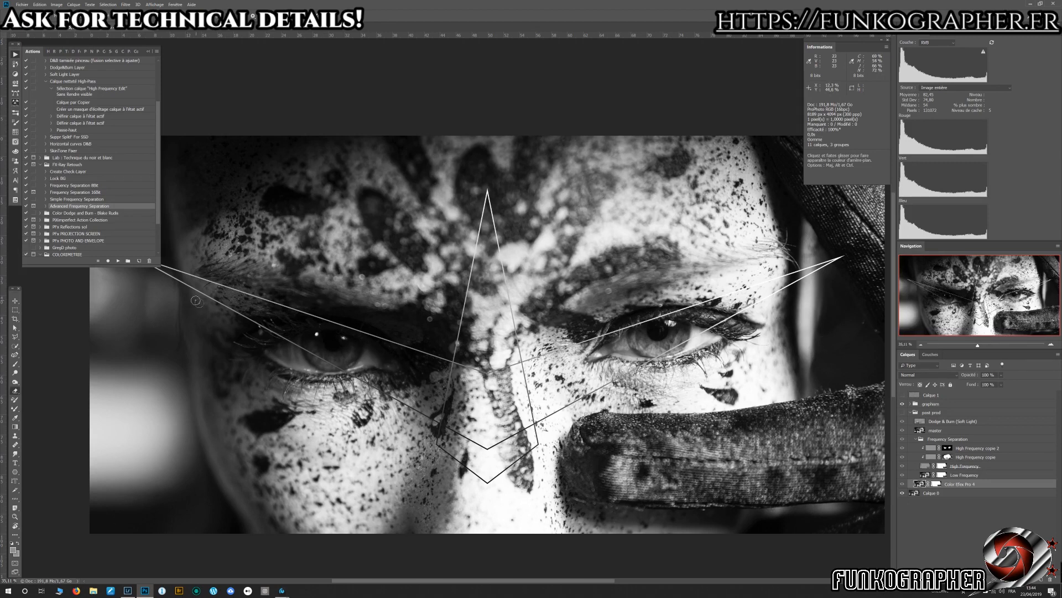
click(126, 4)
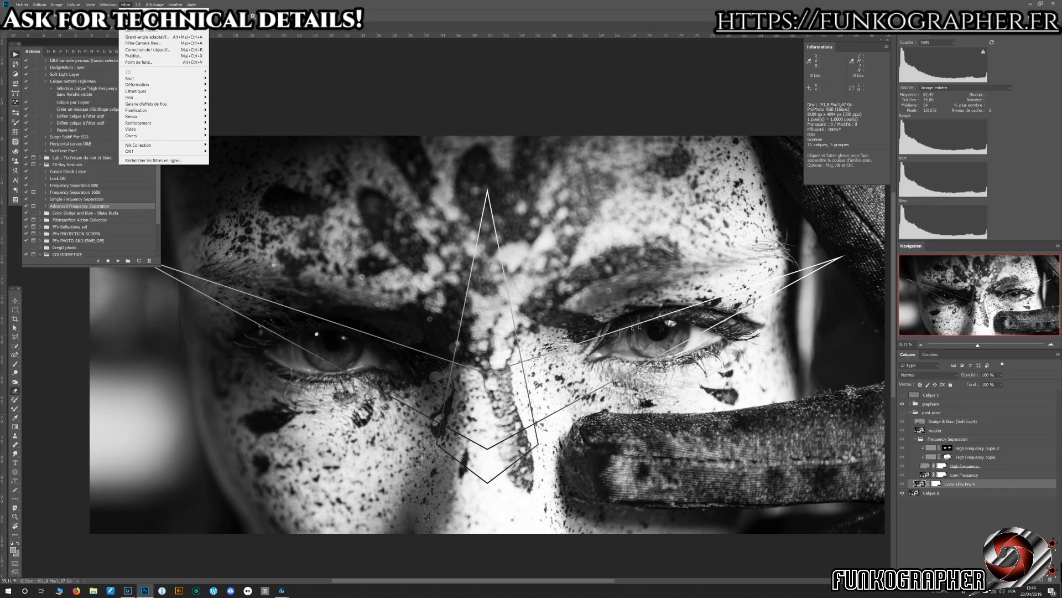
click(942, 514)
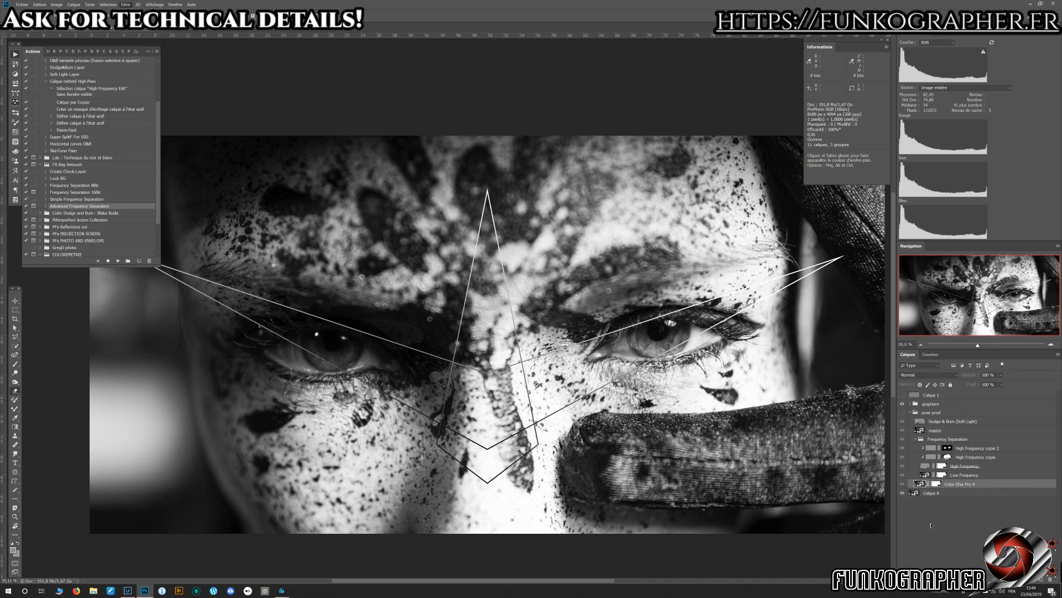
Step: Make Calque 1 visible and active, and set up the Brush tool with the Sketcher preset and a bright red foreground colour
click(946, 396)
click(904, 395)
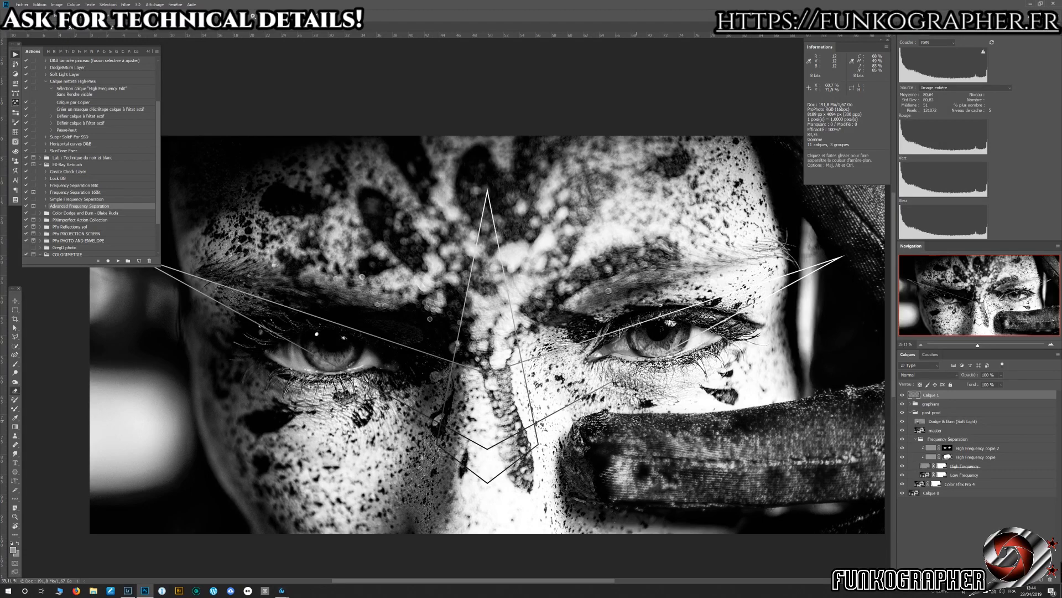
key(b)
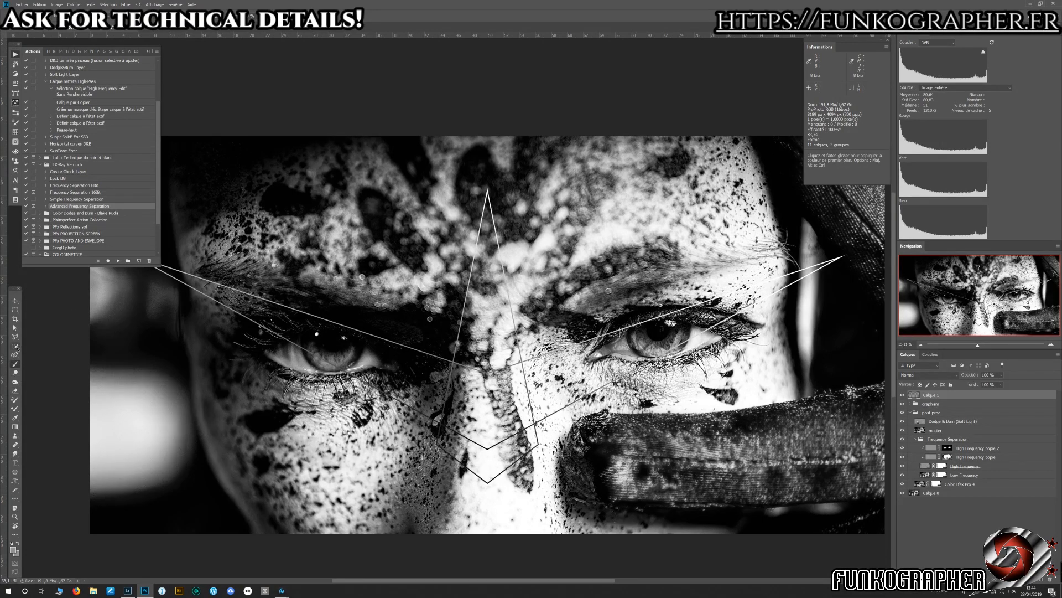
click(17, 113)
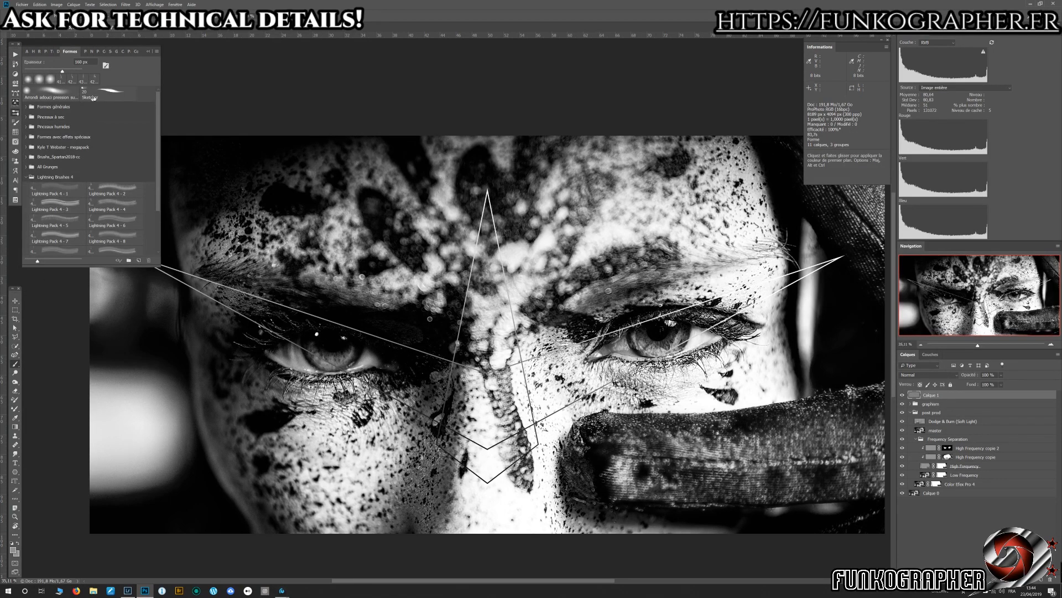
click(109, 94)
click(12, 550)
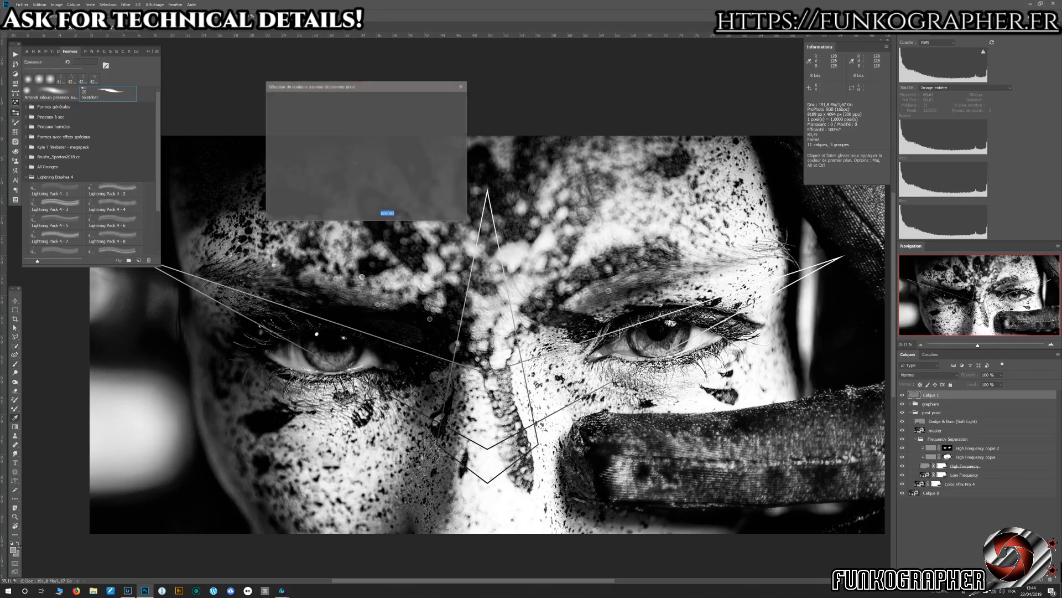
click(344, 132)
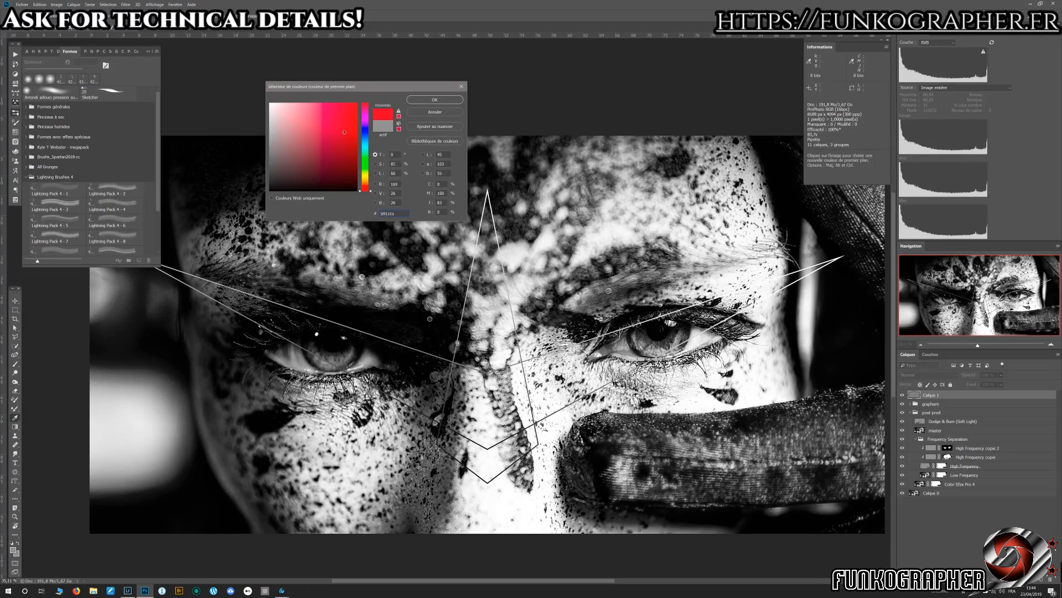
click(435, 100)
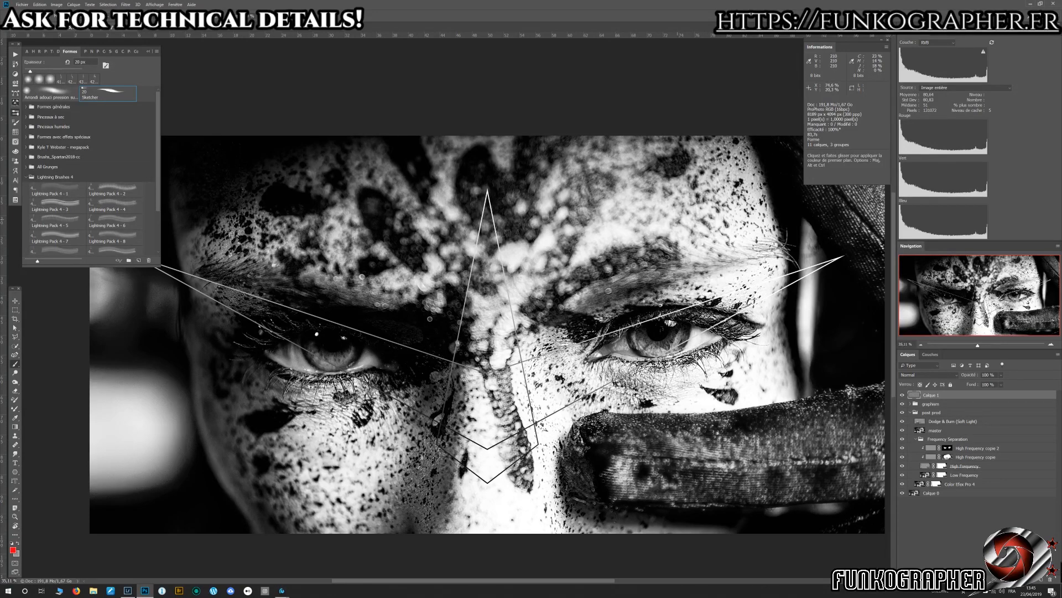
Step: With a 120 px brush, draw a red arrow pointing down toward the right eye and handwrite a light-source label beside it
drag(642, 203, 659, 203)
drag(830, 210, 703, 288)
mouse_move(719, 229)
mouse_down()
mouse_move(720, 302)
mouse_move(780, 290)
mouse_move(797, 307)
mouse_move(763, 313)
mouse_up()
mouse_move(780, 288)
mouse_down()
mouse_move(801, 279)
mouse_move(792, 332)
mouse_up()
mouse_move(817, 280)
mouse_down()
mouse_move(832, 287)
mouse_move(826, 298)
mouse_move(848, 259)
mouse_up()
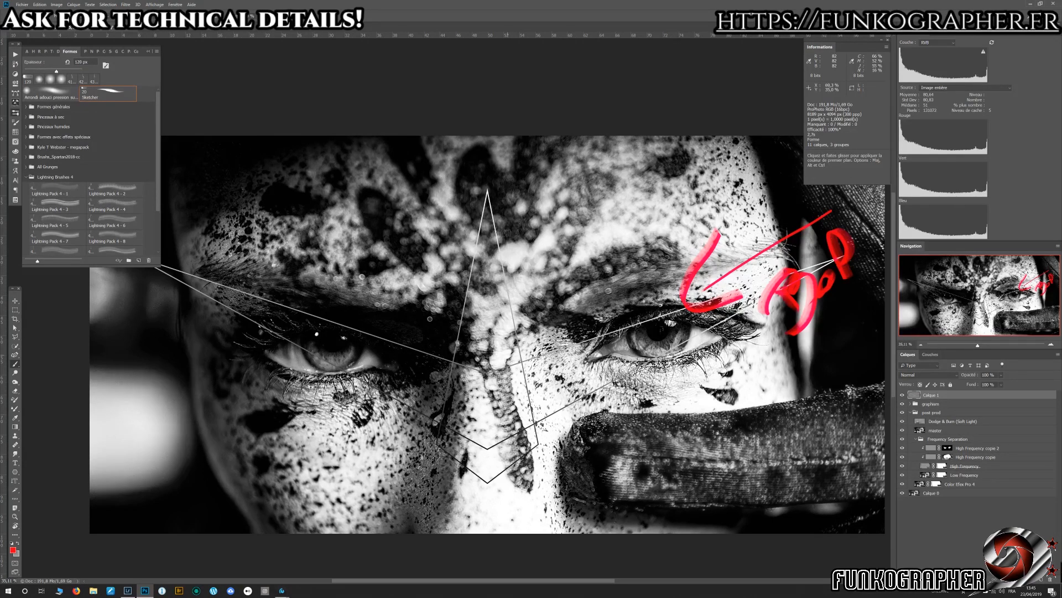
Step: Sketch an open triangle on the left cheek, a zigzag down the right half of the face, and curved marks around both eyes' catchlights
mouse_move(260, 422)
mouse_down()
mouse_move(372, 407)
mouse_move(324, 521)
mouse_move(299, 510)
mouse_up()
mouse_move(608, 163)
mouse_down()
mouse_move(644, 449)
mouse_move(599, 510)
mouse_up()
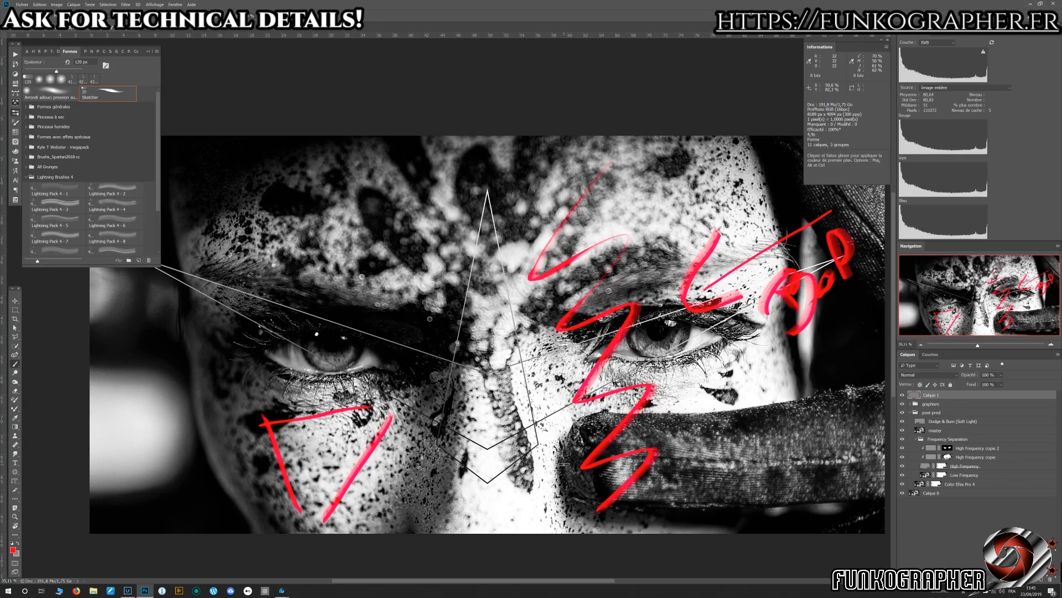
mouse_move(307, 347)
mouse_down()
mouse_move(332, 336)
mouse_move(306, 318)
mouse_up()
mouse_move(630, 319)
mouse_down()
mouse_move(632, 341)
mouse_move(656, 327)
mouse_up()
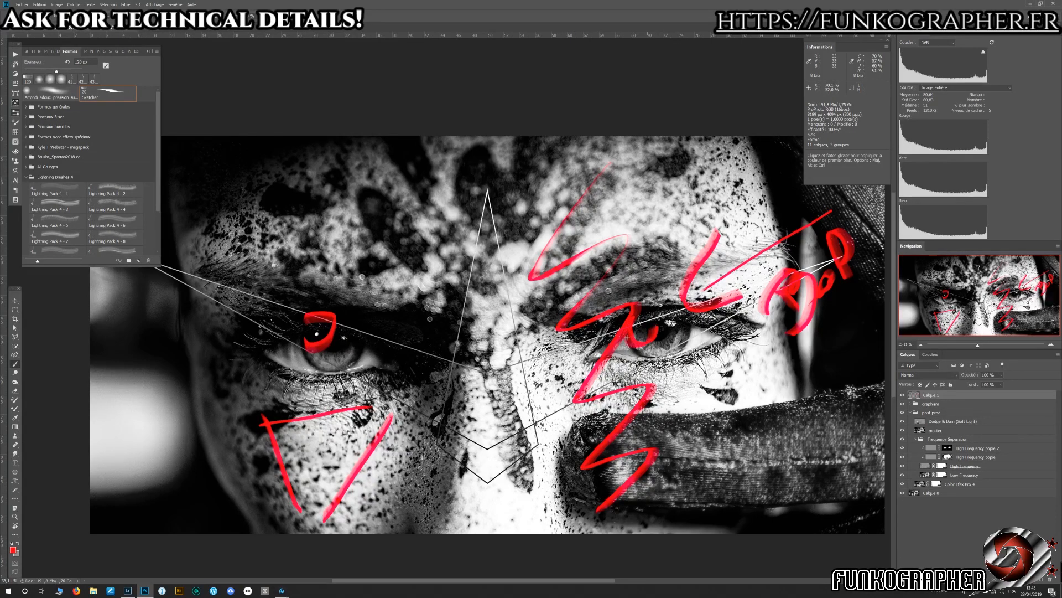
Step: Draw a red arrow pointing to the left eye's catchlight and handwrite "Snoot" above it
drag(302, 337, 188, 394)
mouse_move(267, 333)
mouse_down()
mouse_move(311, 336)
mouse_move(276, 366)
mouse_up()
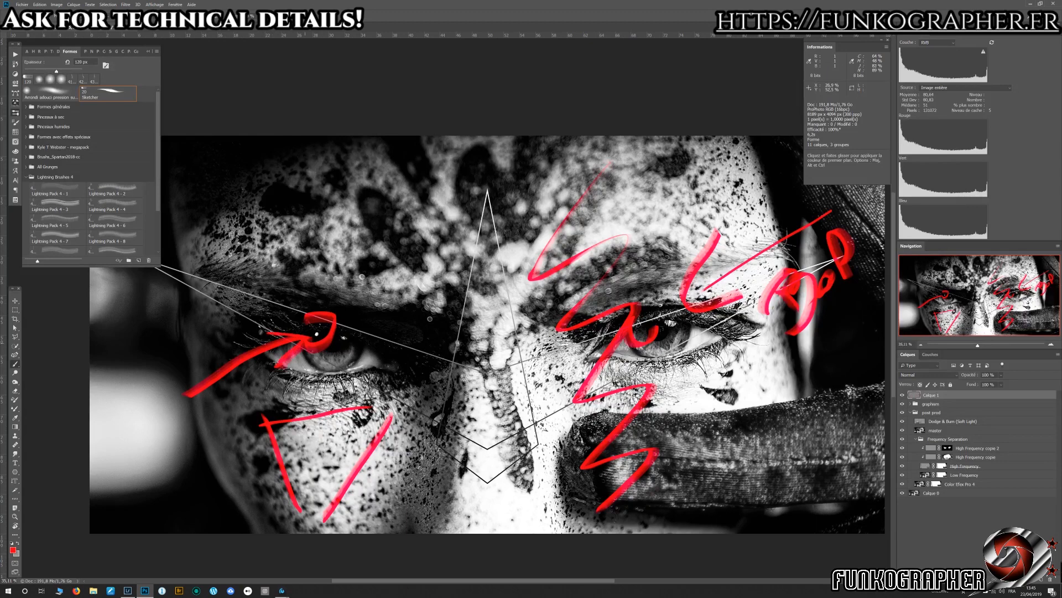
mouse_move(141, 360)
mouse_down()
mouse_move(127, 394)
mouse_move(145, 420)
mouse_move(166, 363)
mouse_move(217, 351)
mouse_up()
drag(228, 309, 242, 343)
drag(252, 299, 215, 334)
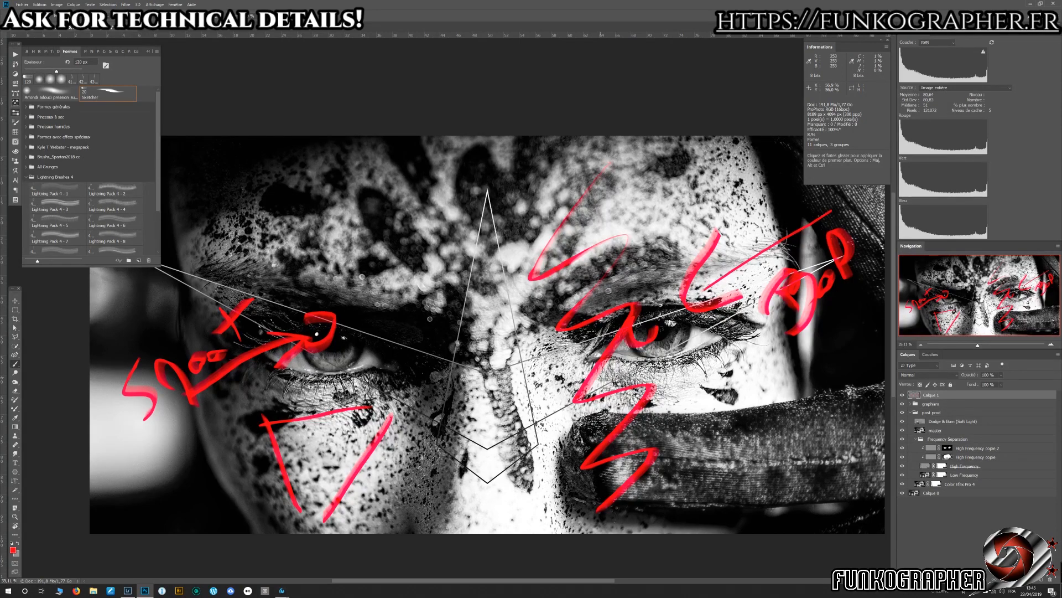
Step: Examine the catchlights in the right eye and the left eye up close
scroll(657, 343, up, 8)
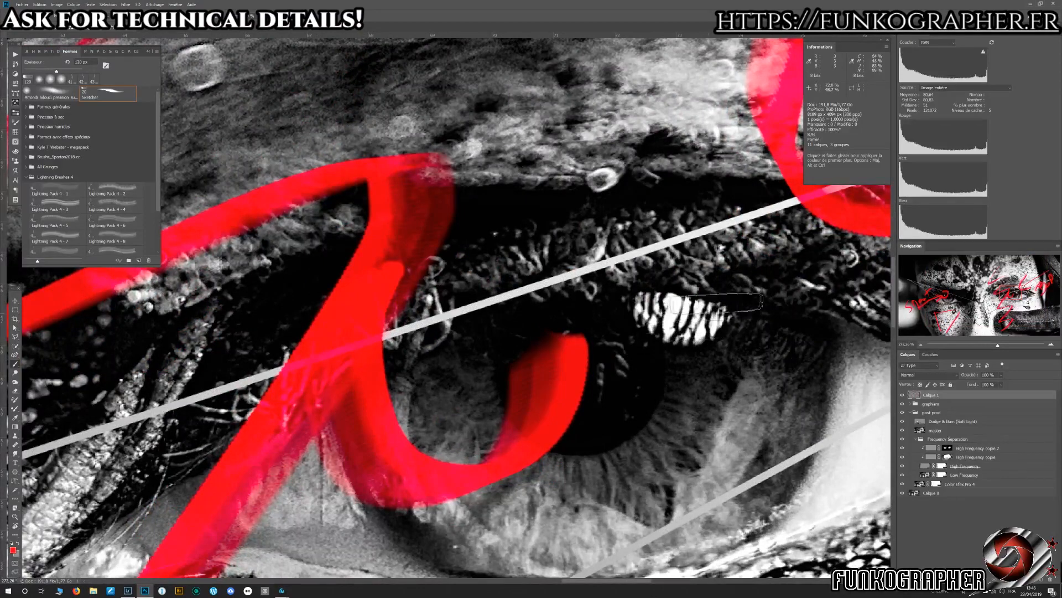
scroll(637, 354, down, 4)
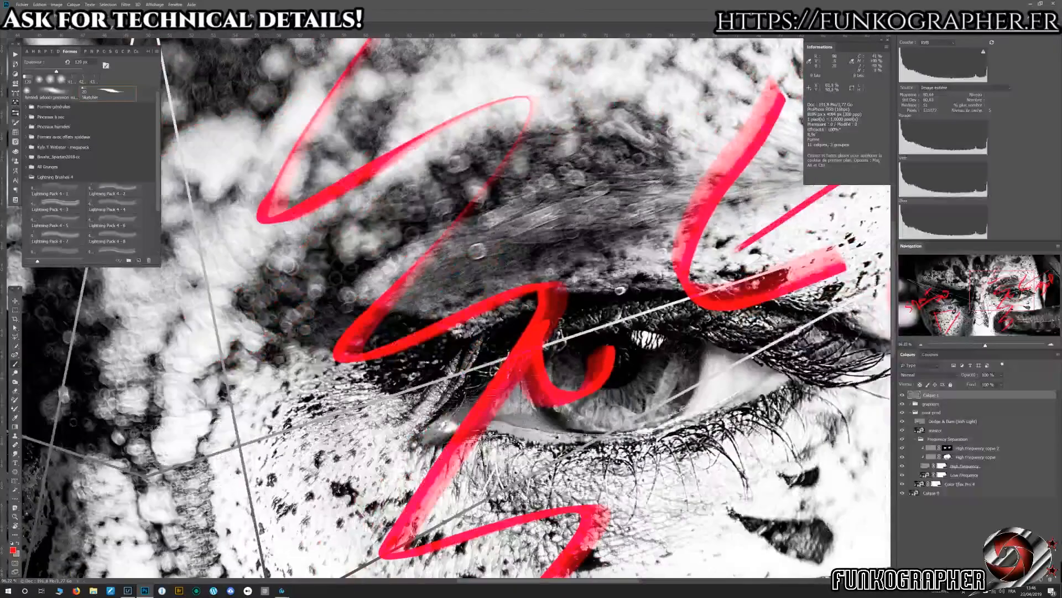
scroll(308, 399, up, 5)
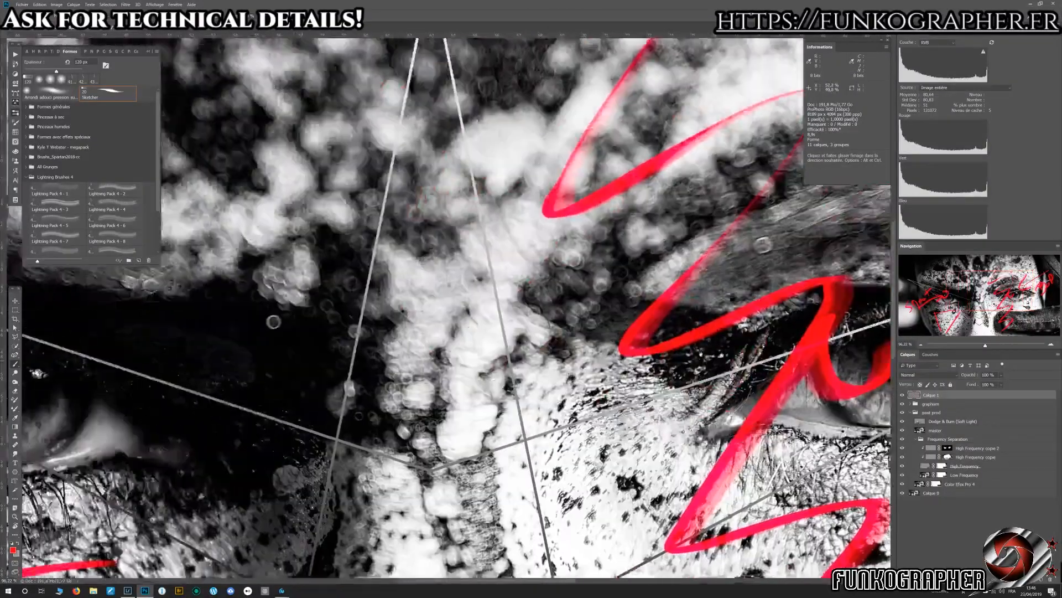
drag(308, 409, 572, 406)
scroll(434, 367, up, 6)
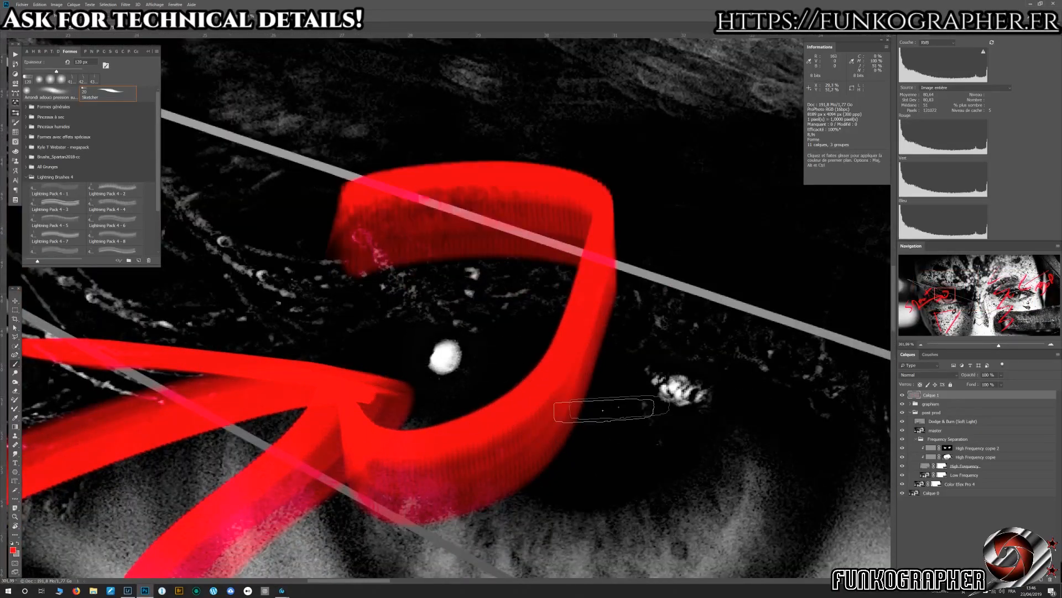
scroll(567, 407, down, 8)
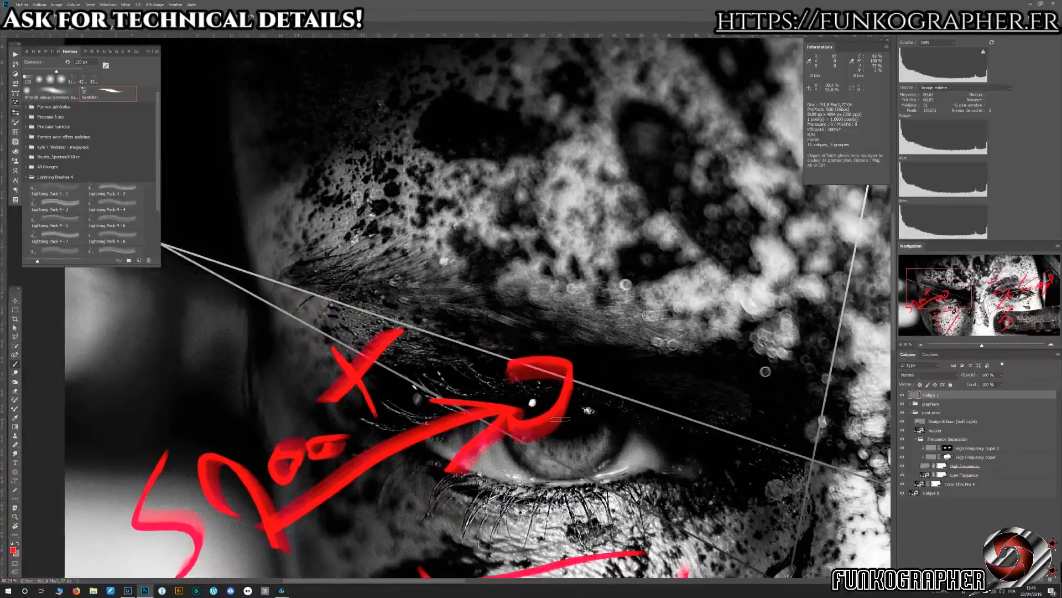
scroll(520, 416, down, 3)
scroll(531, 415, up, 1)
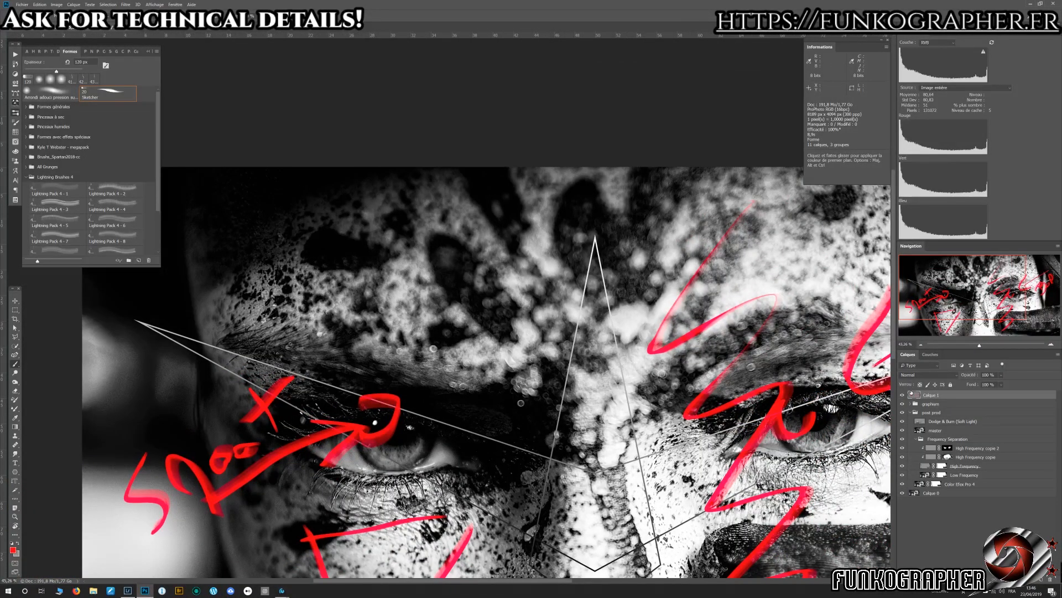
click(1051, 580)
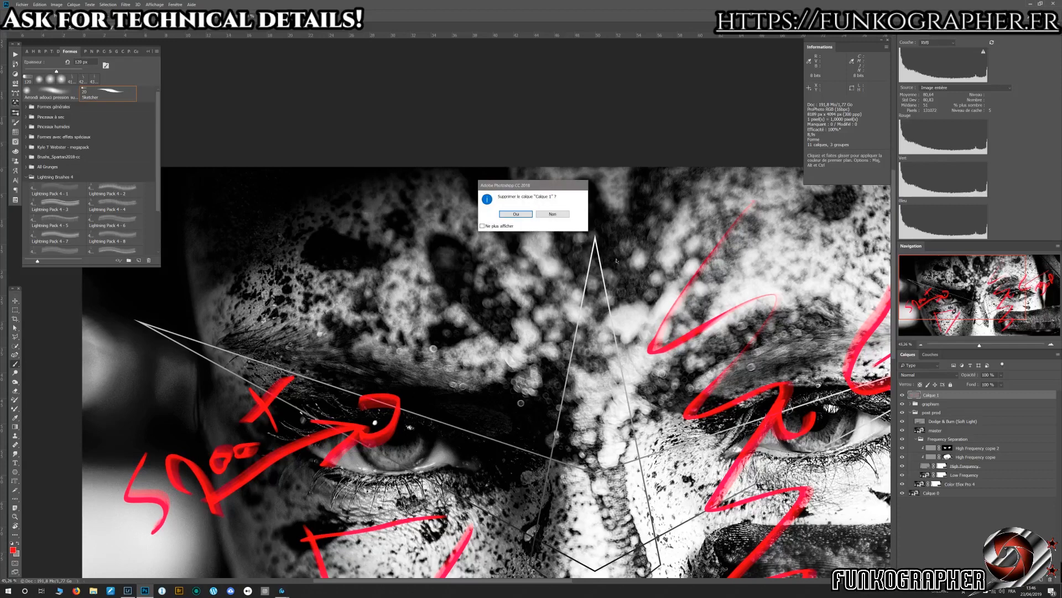
click(552, 214)
scroll(563, 288, down, 3)
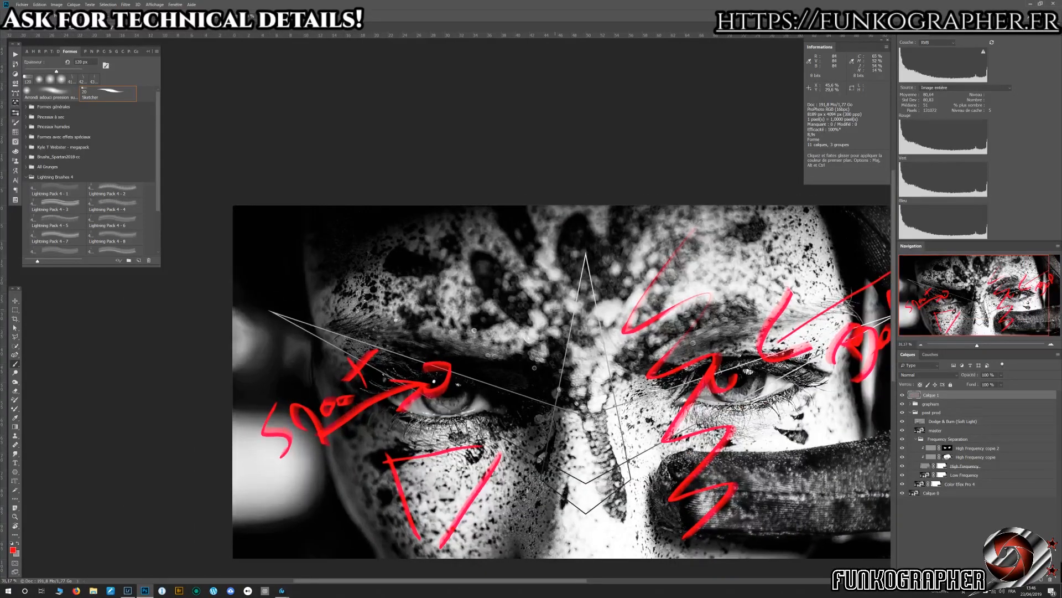
Step: Draw a red downward arrow over the middle of the forehead and handwrite "Barn Door" beside it
mouse_move(583, 209)
mouse_down()
mouse_move(584, 291)
mouse_move(556, 269)
mouse_up()
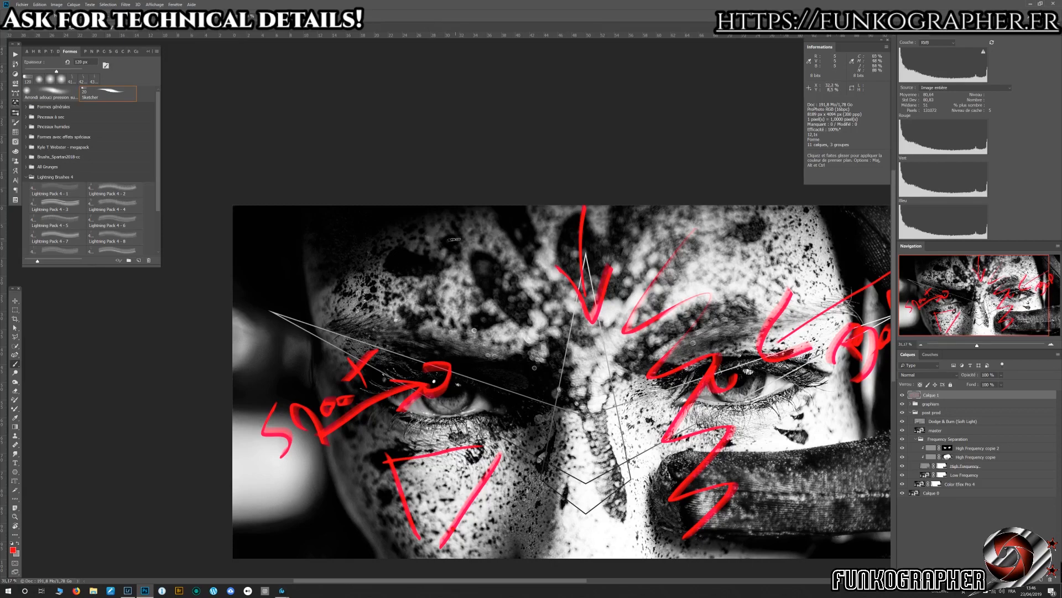
mouse_move(416, 269)
mouse_down()
mouse_move(451, 252)
mouse_move(486, 260)
mouse_move(498, 239)
mouse_move(517, 263)
mouse_up()
mouse_move(448, 292)
mouse_down()
mouse_move(442, 318)
mouse_move(471, 329)
mouse_move(545, 263)
mouse_up()
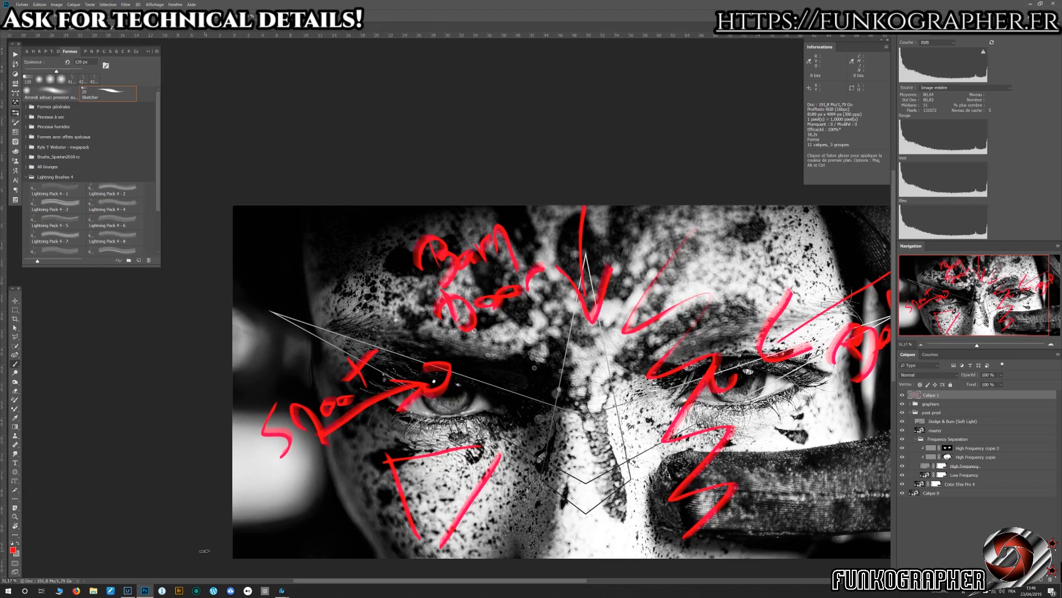
Step: Switch to Lightroom Classic and display the retouched PSD version of the portrait with the clipping warnings hidden
mouse_move(128, 590)
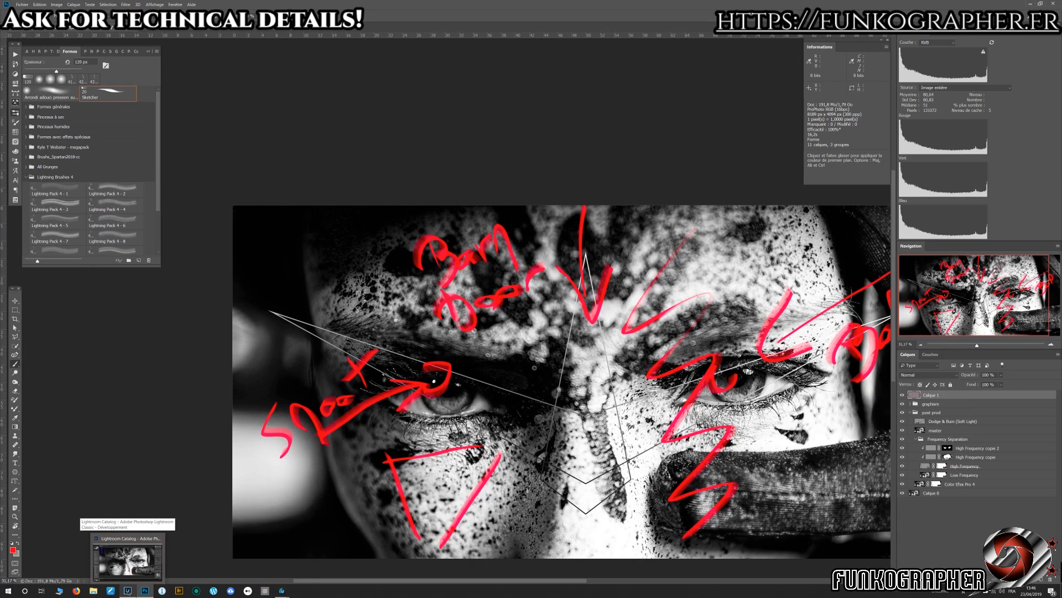
click(128, 591)
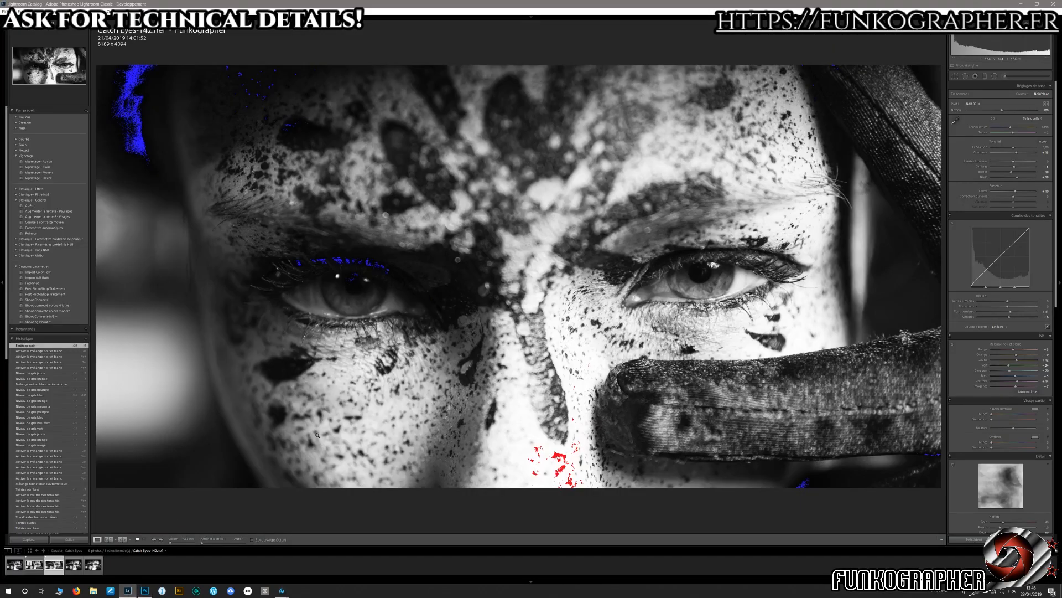
key(Left)
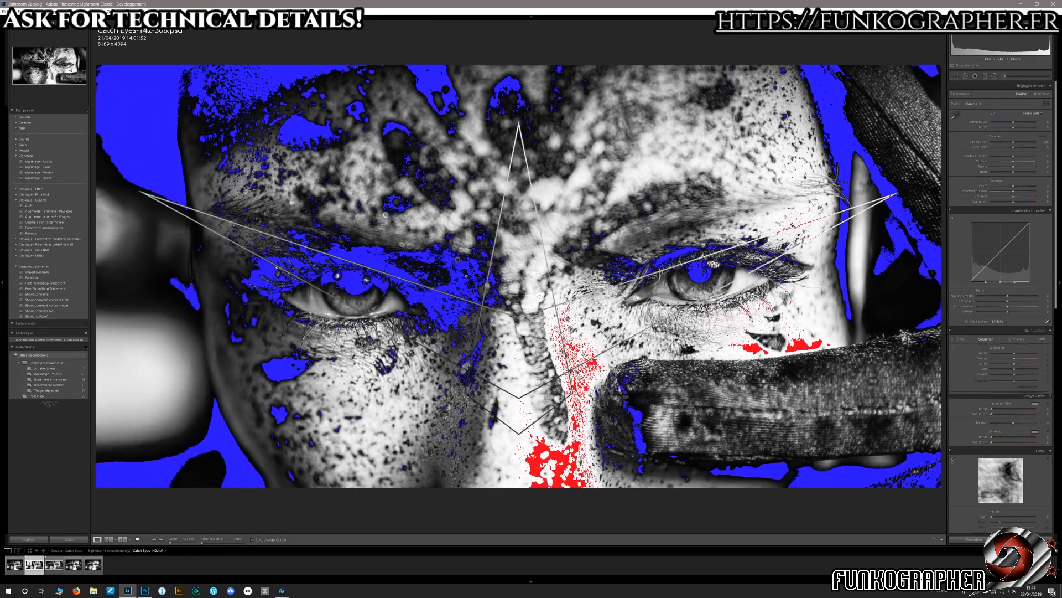
key(j)
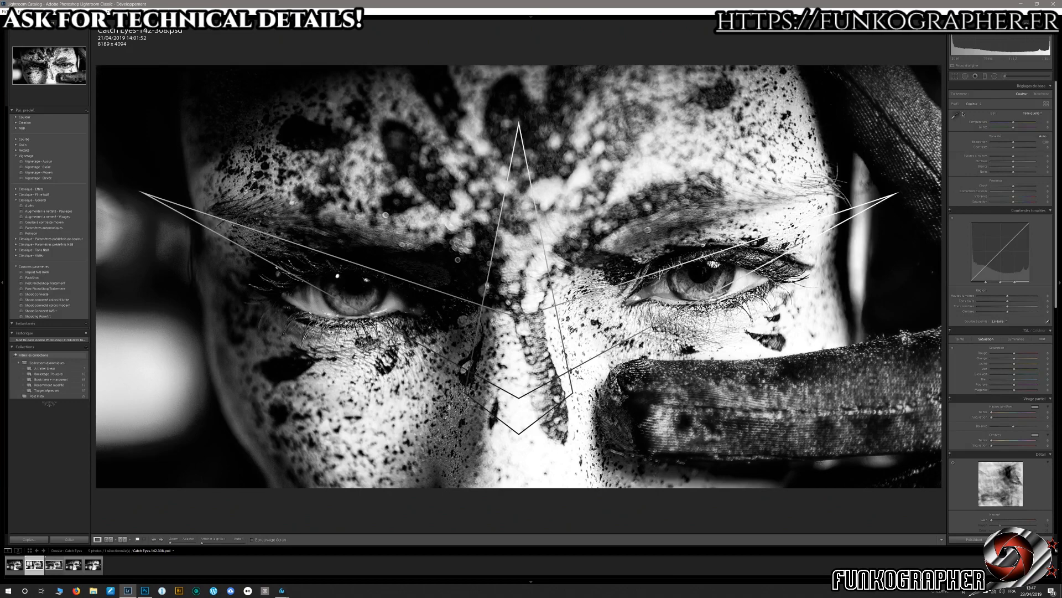
Step: Browse the photo's profile thumbnails, close the browser, and apply the Post Photoshop Traitement preset
click(1046, 104)
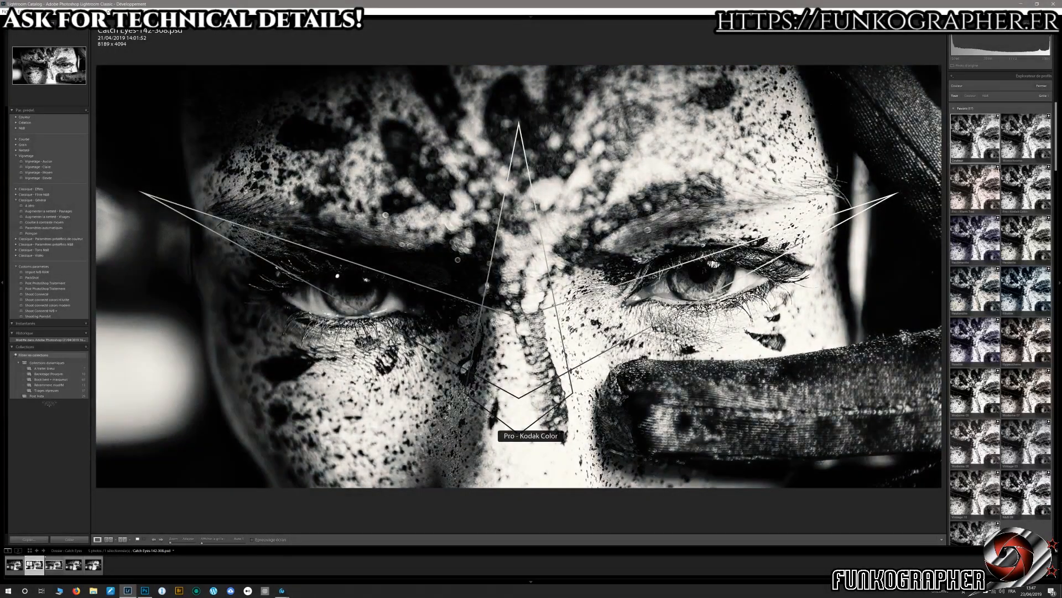
click(1042, 85)
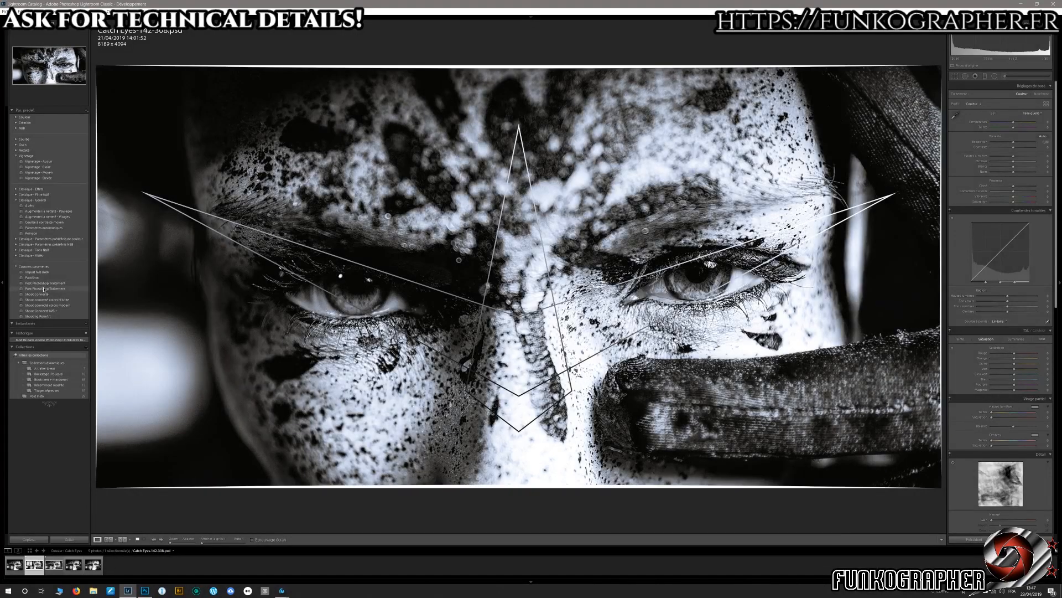
click(44, 288)
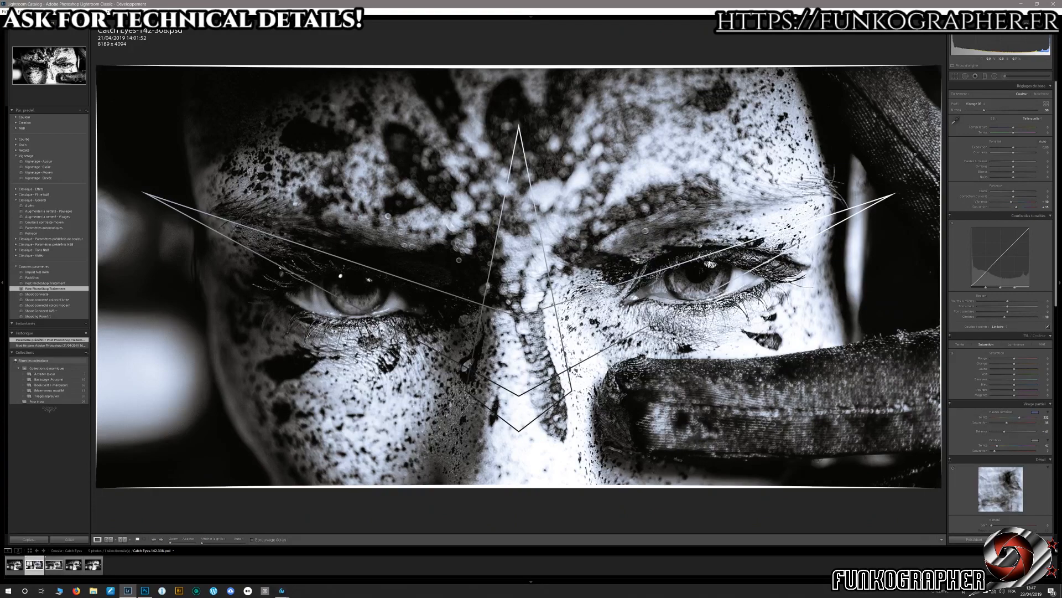
Step: Review the preset's lens, effects and detail settings and slightly adjust the split-toning balance
scroll(981, 416, down, 10)
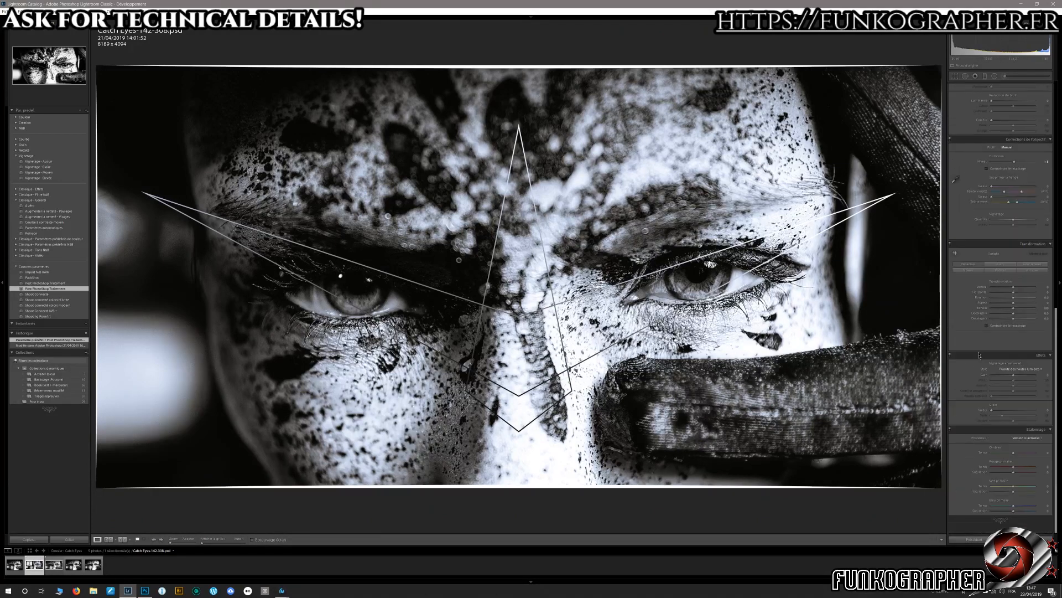
scroll(969, 315, up, 3)
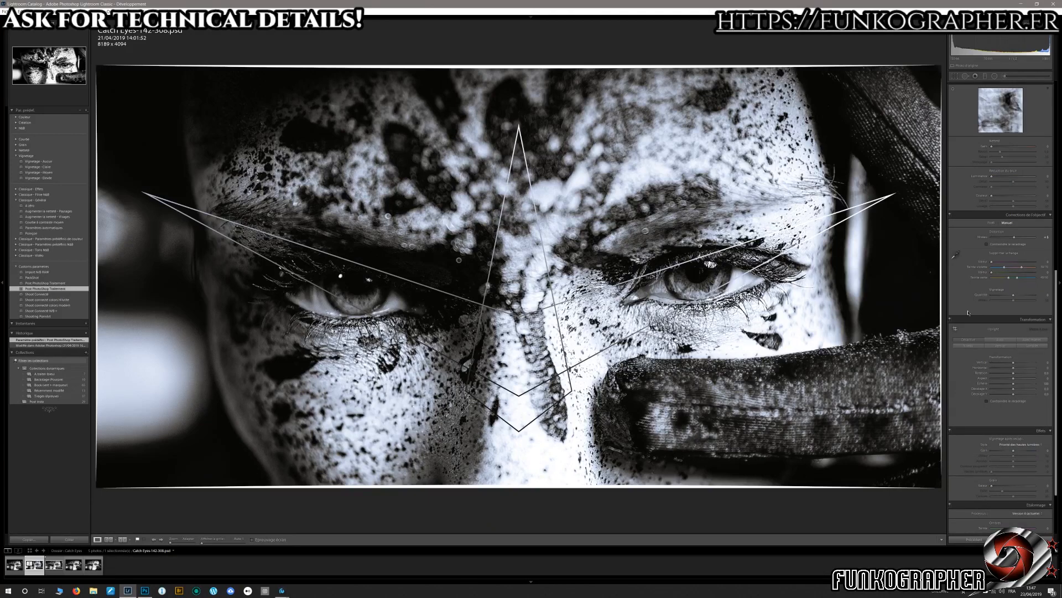
scroll(975, 447, down, 3)
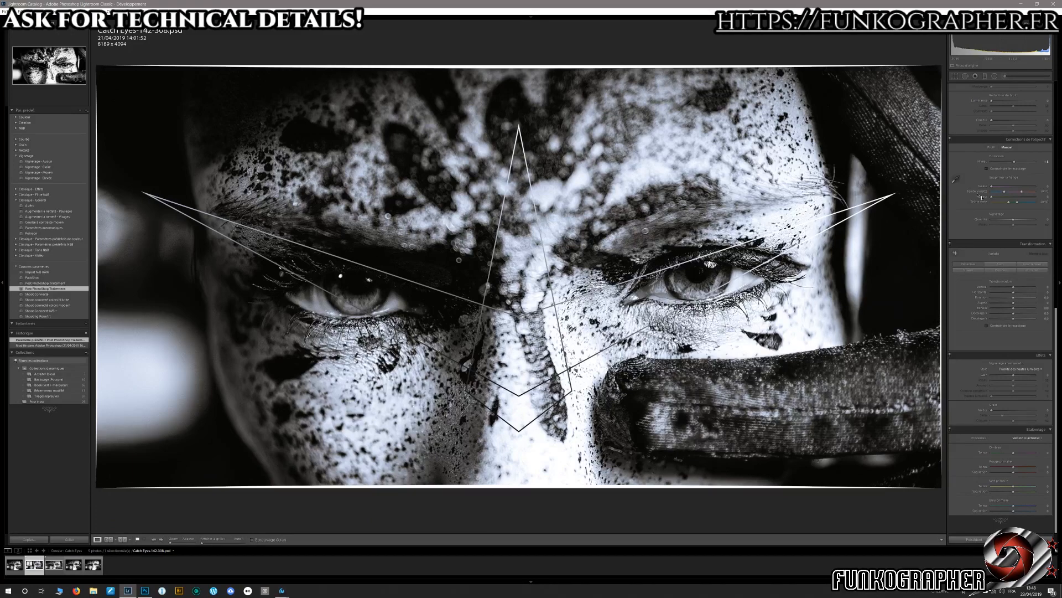
scroll(978, 331, up, 5)
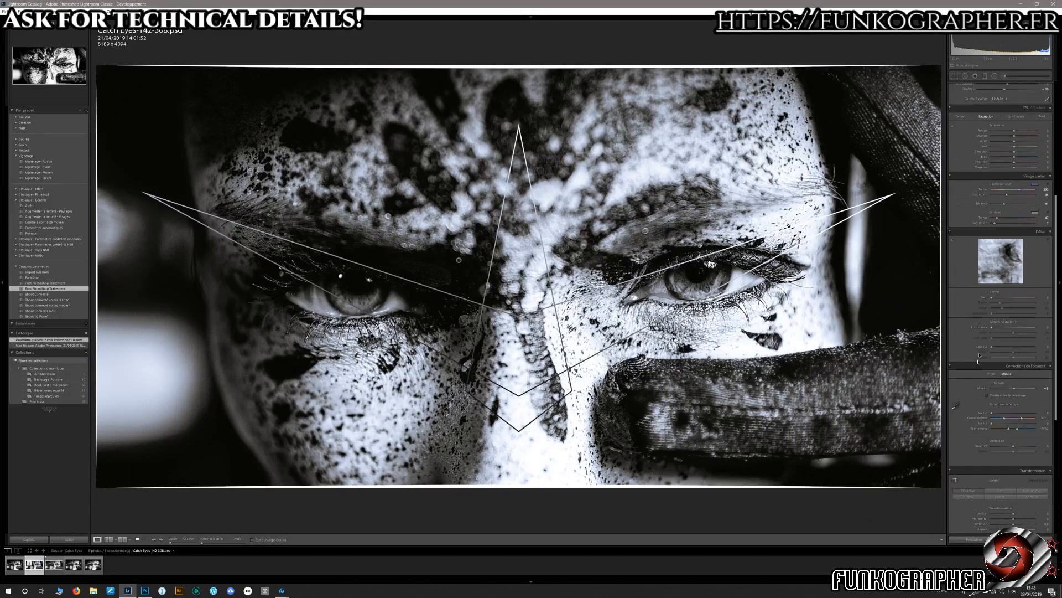
scroll(977, 293, up, 2)
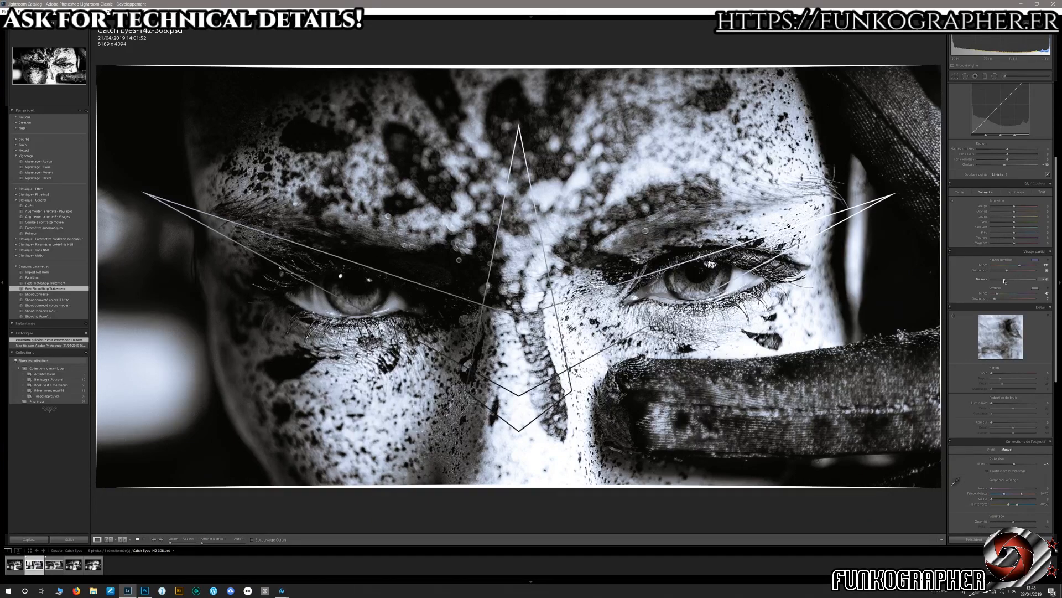
drag(1004, 280, 1003, 287)
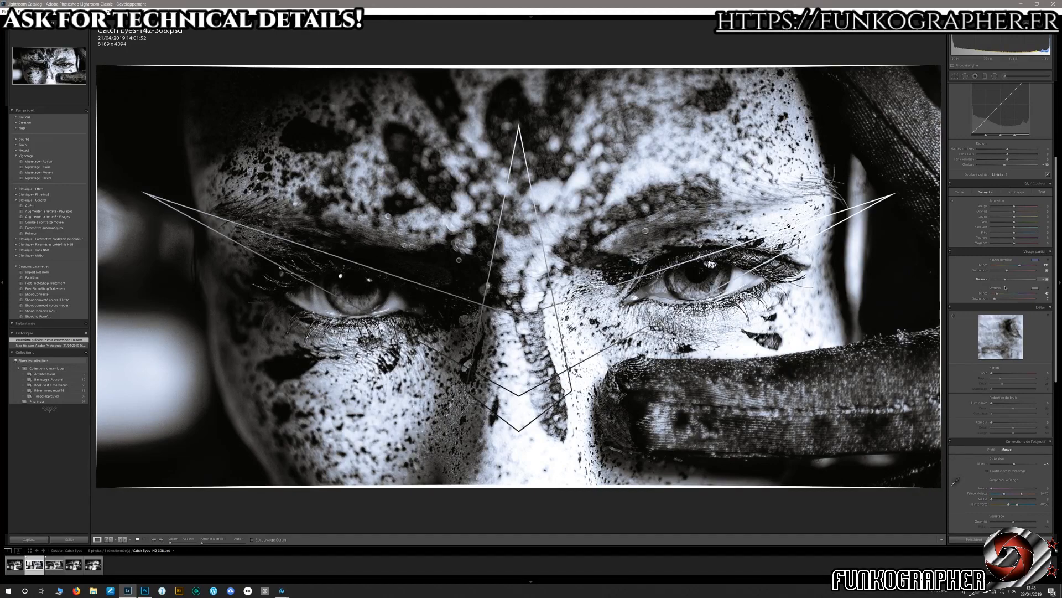
Step: Show the highlight clipping warning and slightly lower the split-toning saturation of the highlights
key(j)
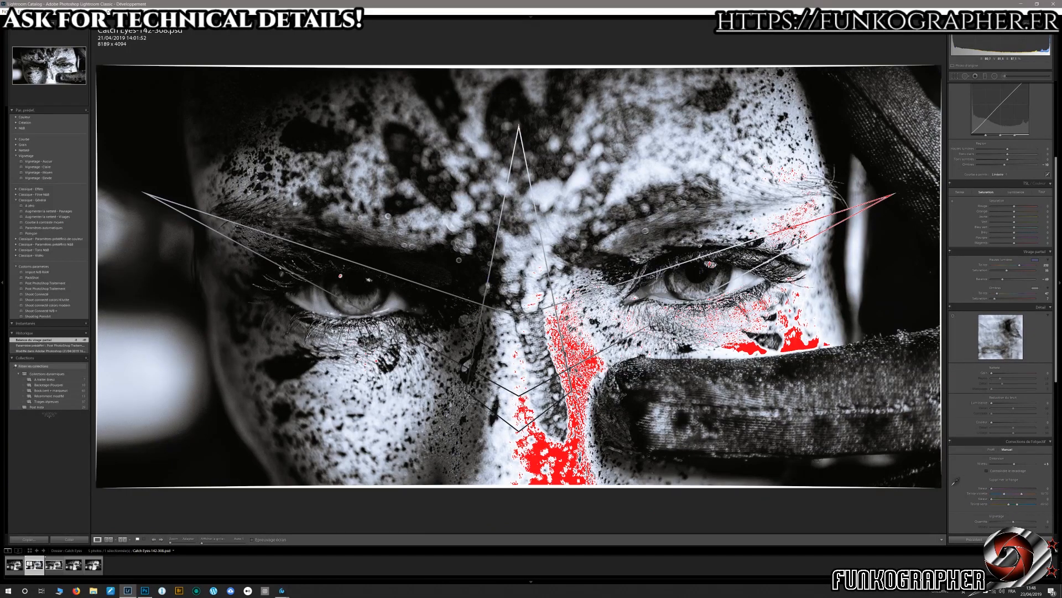
key(j)
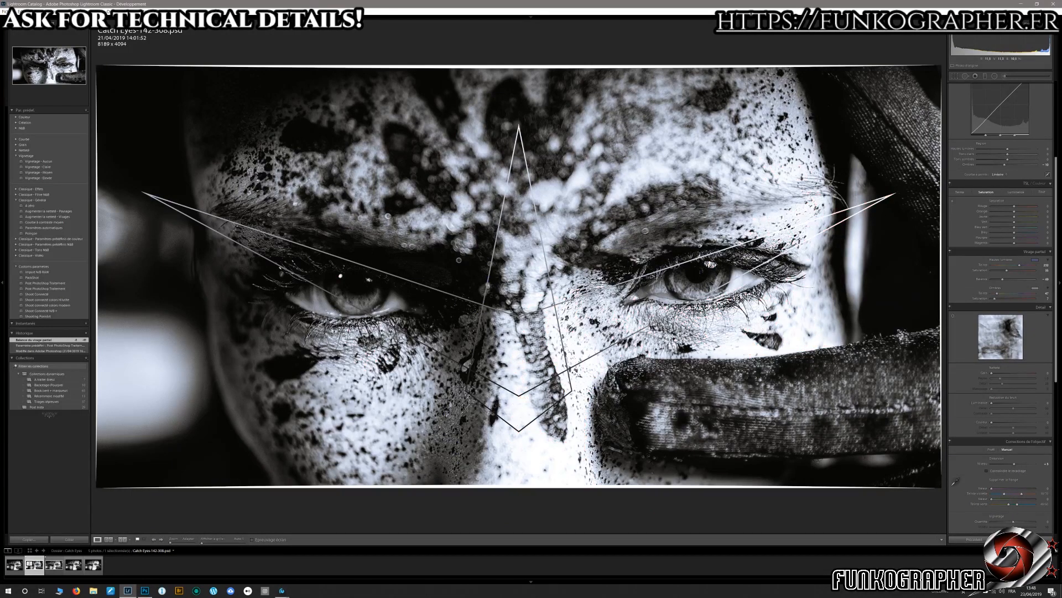
key(j)
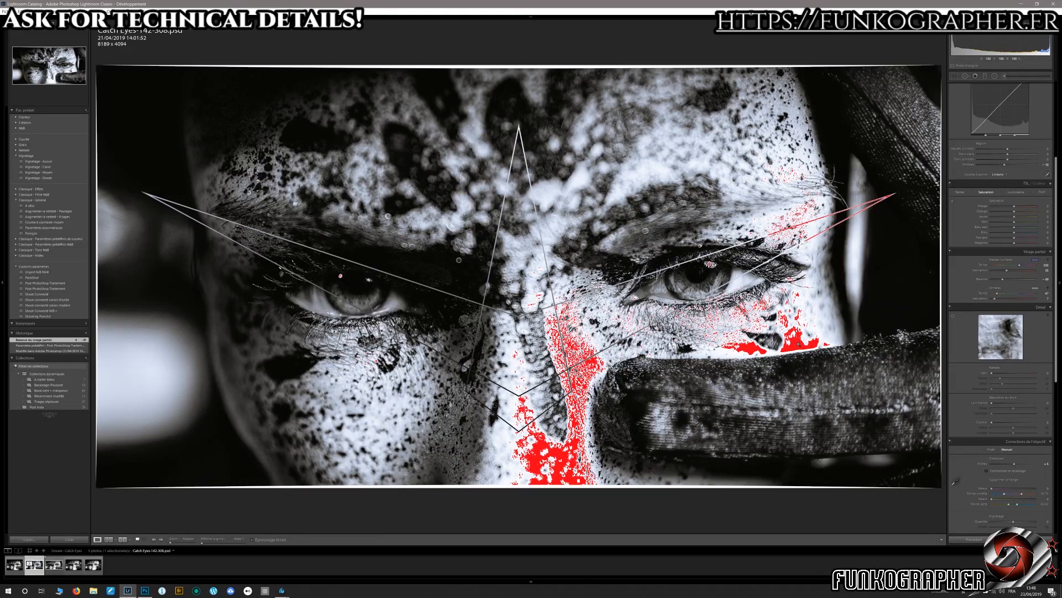
mouse_move(1006, 270)
mouse_down()
mouse_move(1017, 272)
mouse_move(1003, 271)
mouse_up()
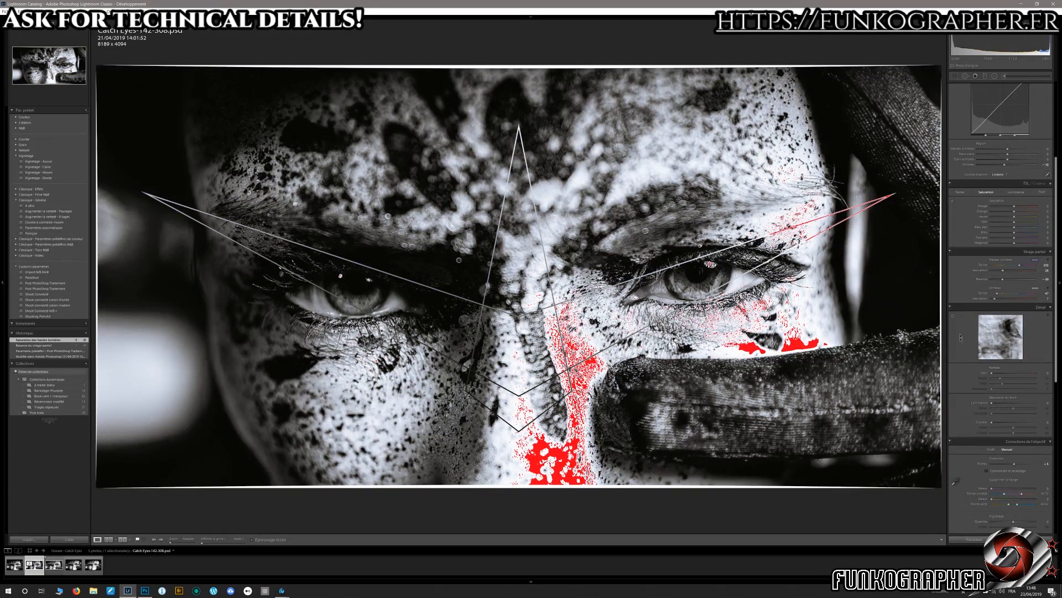
Step: Examine the list of profiles available for the photo in the basic settings, and close it
scroll(976, 131, up, 5)
click(979, 105)
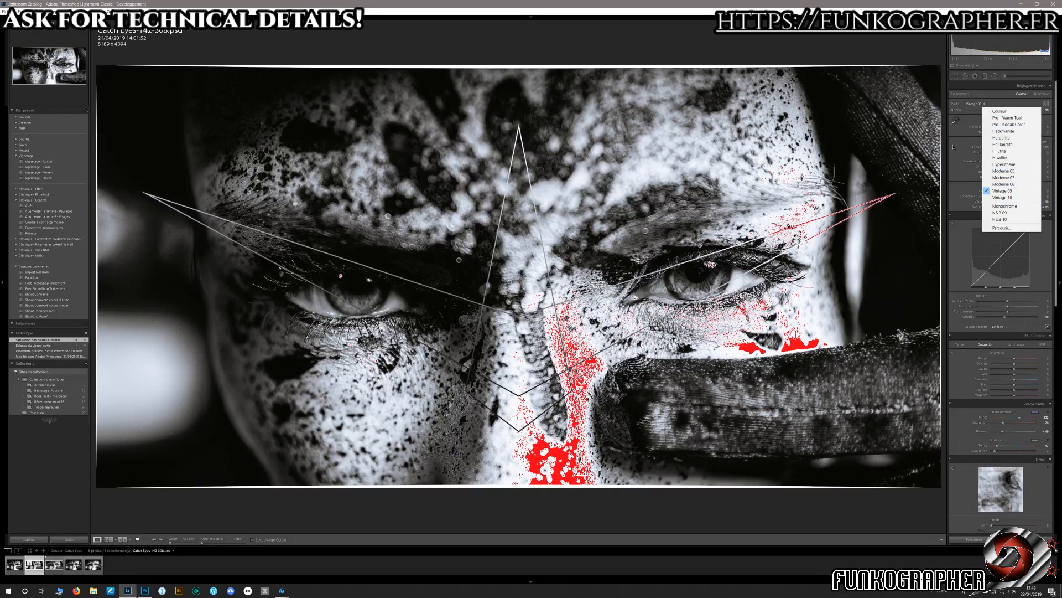
click(967, 371)
click(967, 370)
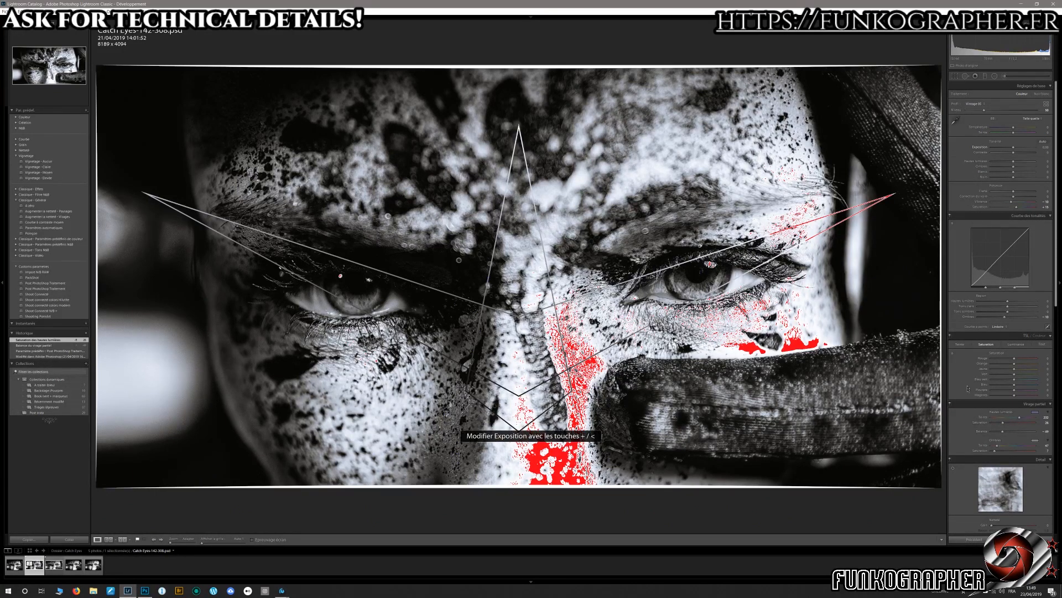